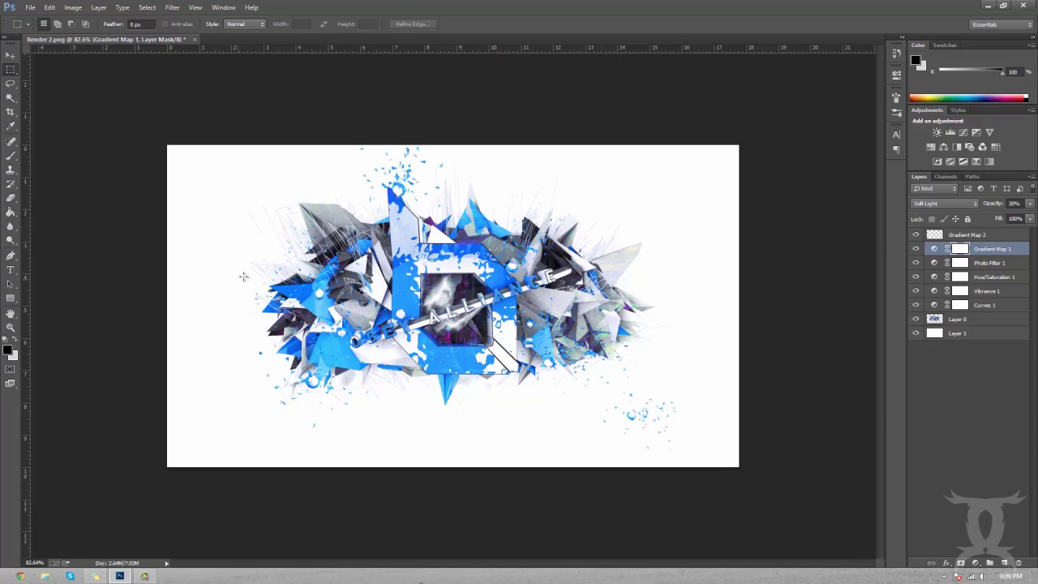
Step: Compare the render without its adjustments, then delete Gradient Map 2 through Curves 1
{"action": "left_click_drag", "start_coordinate": [915, 234], "coordinate": [916, 305]}
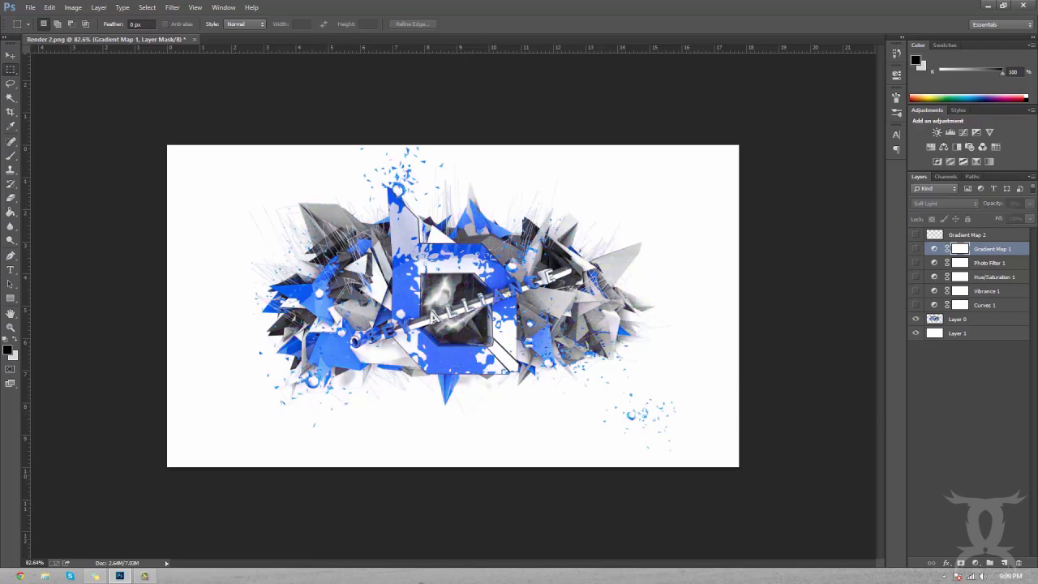
{"action": "left_click_drag", "start_coordinate": [917, 304], "coordinate": [915, 234]}
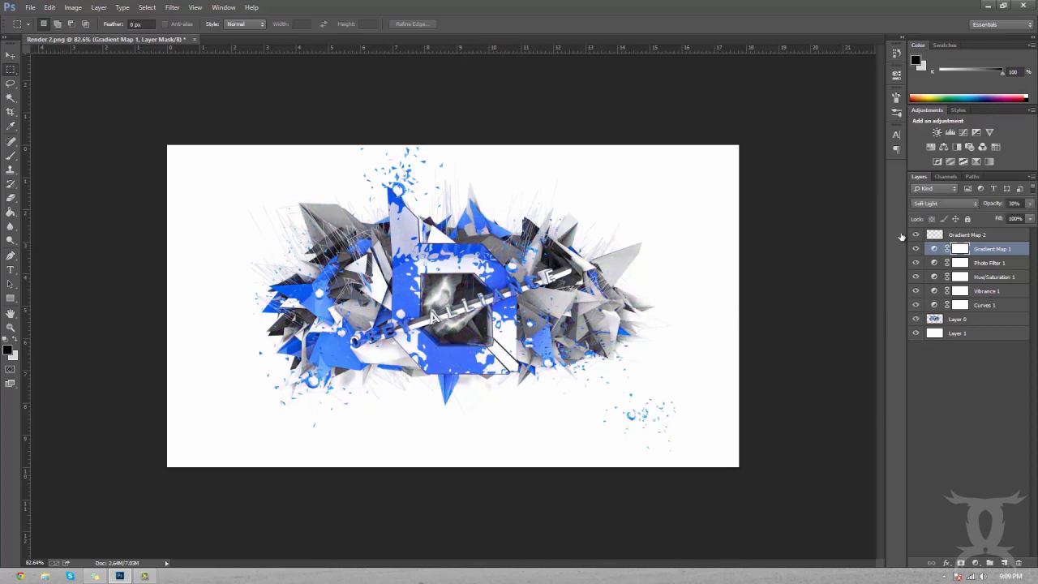
{"action": "left_click", "coordinate": [1005, 237]}
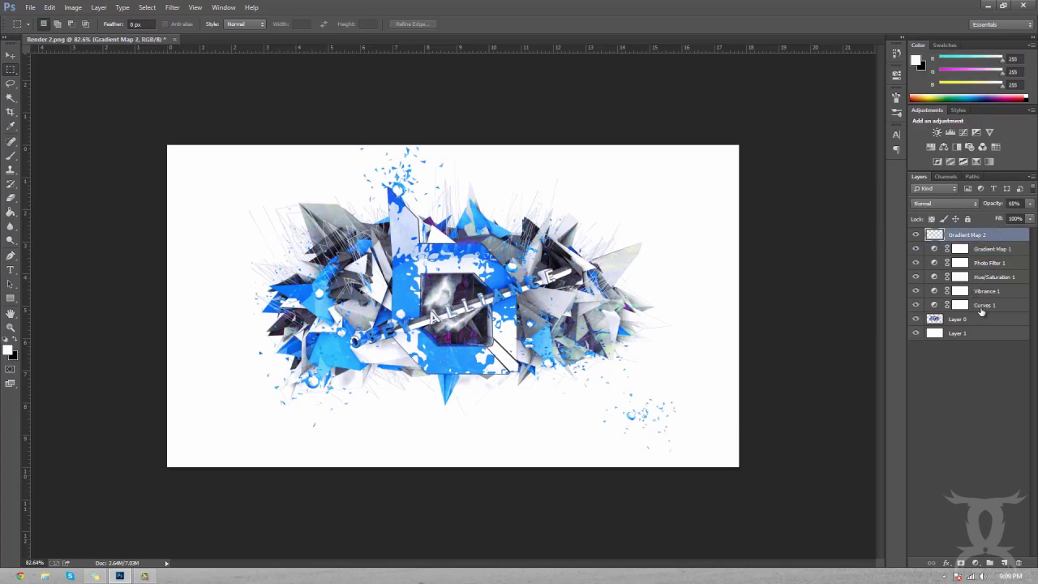
{"action": "left_click", "coordinate": [981, 308], "text": "shift"}
{"action": "key", "text": "Delete"}
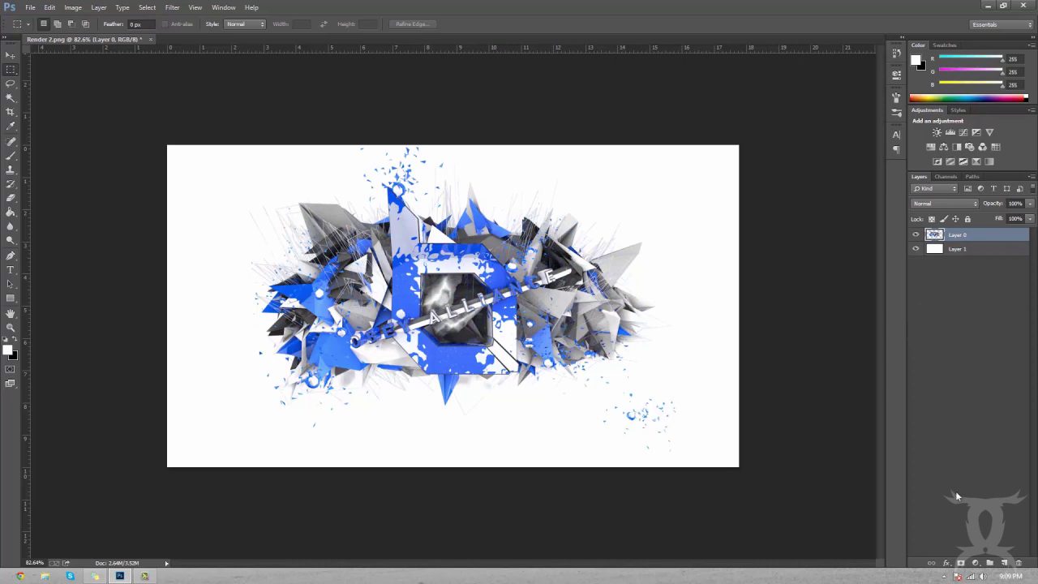
Step: Add a new Curves adjustment layer above Layer 0
{"action": "left_click", "coordinate": [975, 562]}
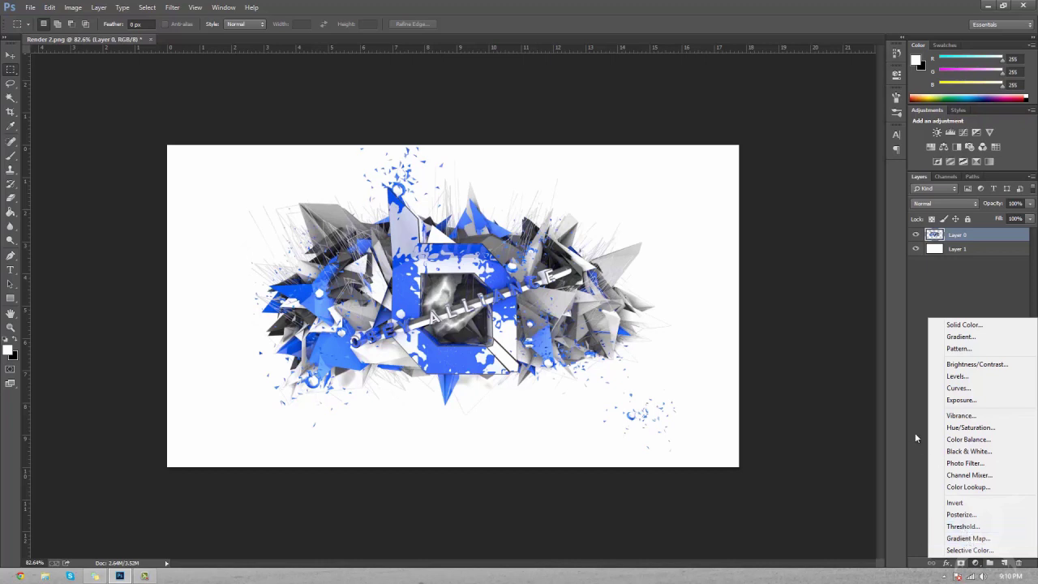
{"action": "left_click", "coordinate": [959, 388]}
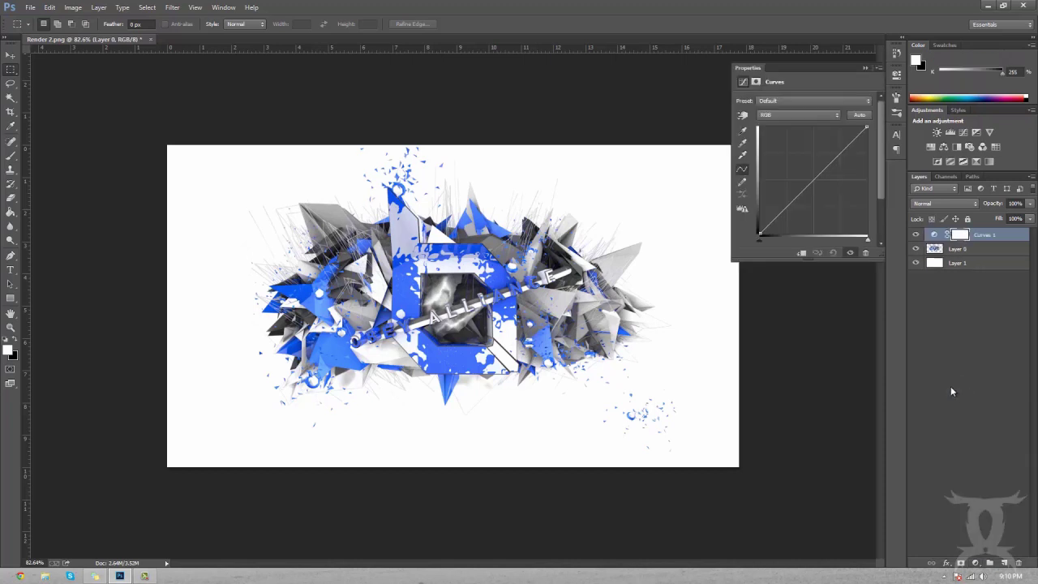
Step: Preview Curves presets from Color Negative through Darker and Linear Contrast (RGB)
{"action": "left_click", "coordinate": [777, 101]}
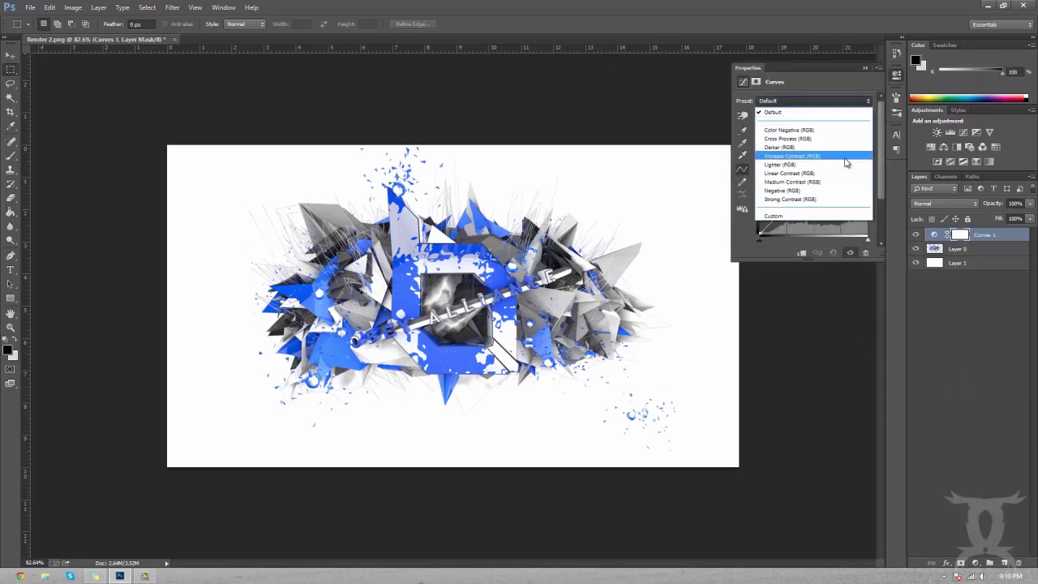
{"action": "left_click", "coordinate": [805, 130]}
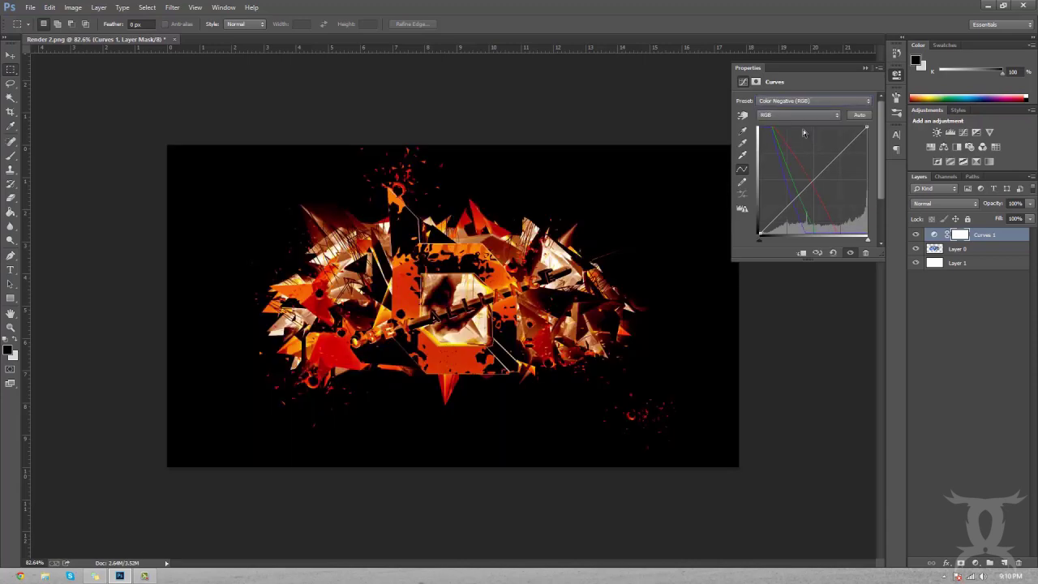
{"action": "key", "text": "Down"}
{"action": "key", "text": "Down"}
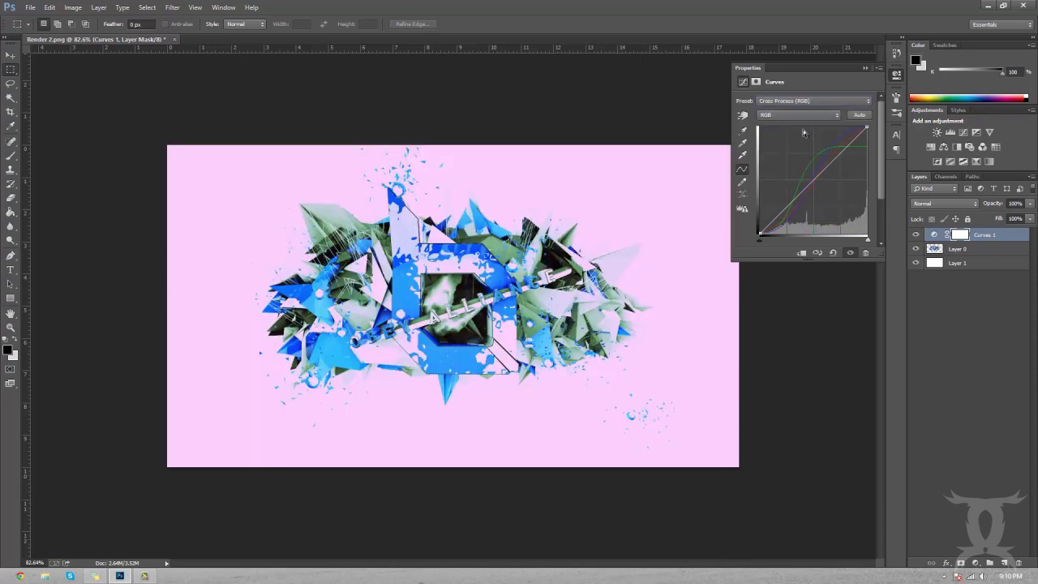
{"action": "key", "text": "Down"}
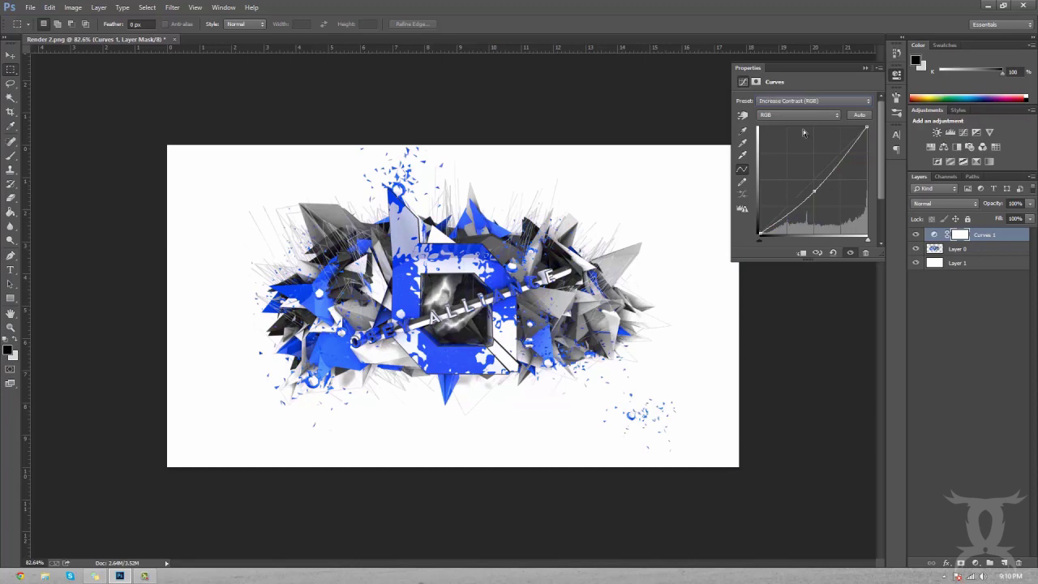
{"action": "key", "text": "Down"}
{"action": "key", "text": "Down"}
{"action": "key", "text": "Down"}
{"action": "key", "text": "Down"}
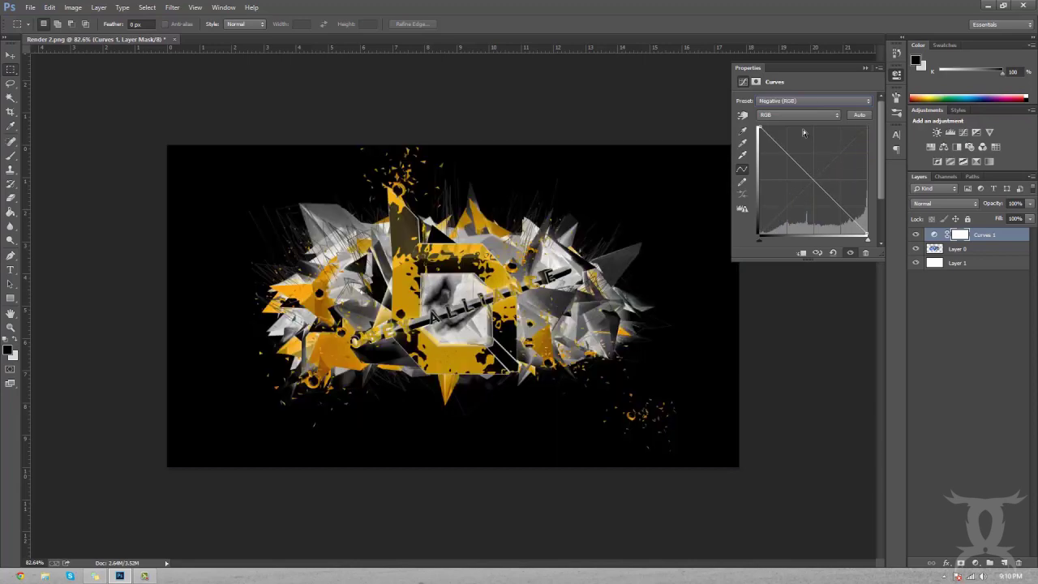
{"action": "key", "text": "Up"}
{"action": "key", "text": "Up"}
{"action": "key", "text": "Up"}
{"action": "key", "text": "Up"}
{"action": "key", "text": "Up"}
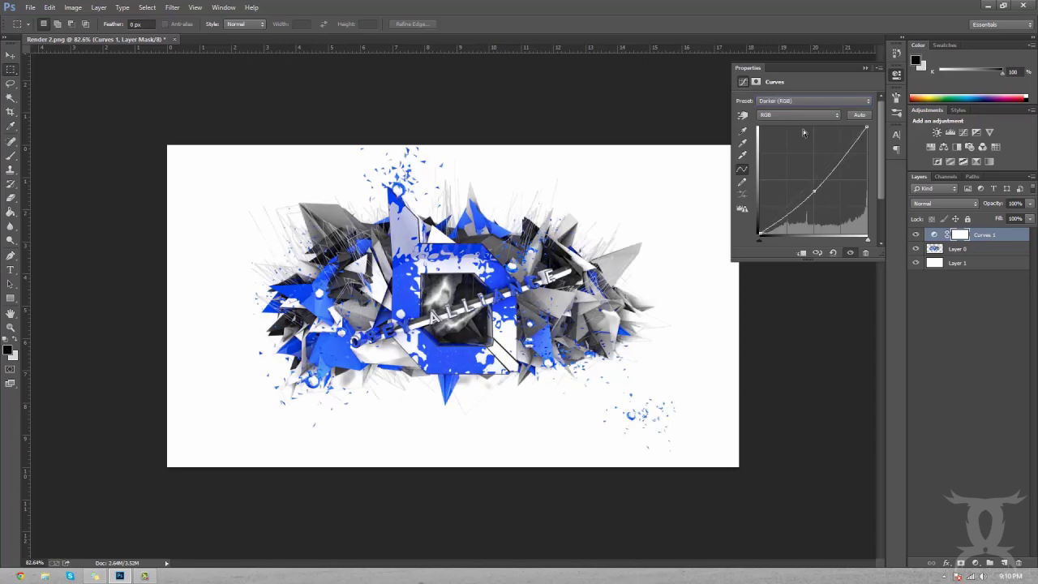
{"action": "key", "text": "Down"}
{"action": "key", "text": "Up"}
{"action": "key", "text": "Down"}
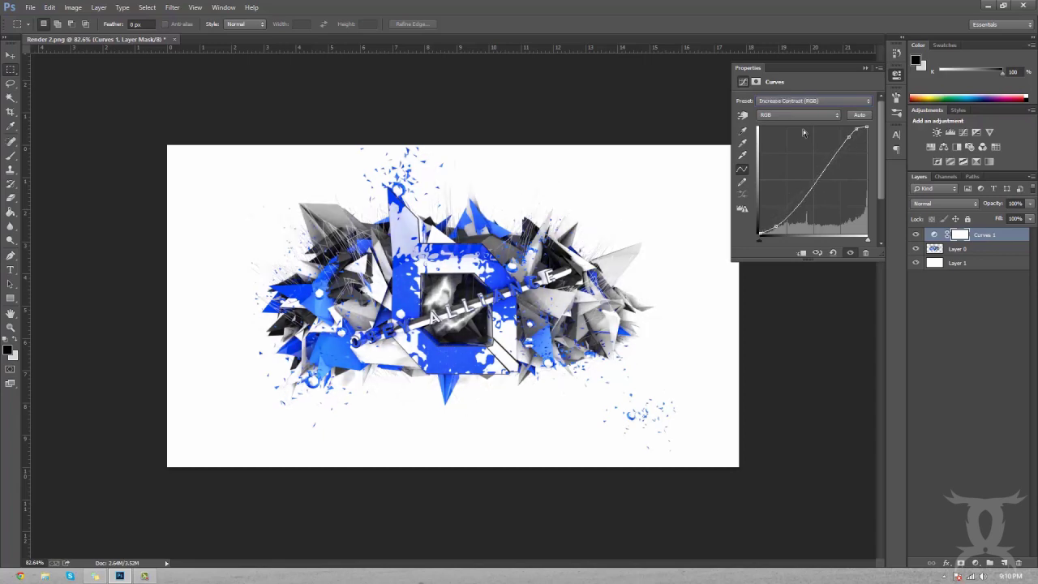
{"action": "key", "text": "Up"}
{"action": "key", "text": "Up"}
{"action": "key", "text": "Down"}
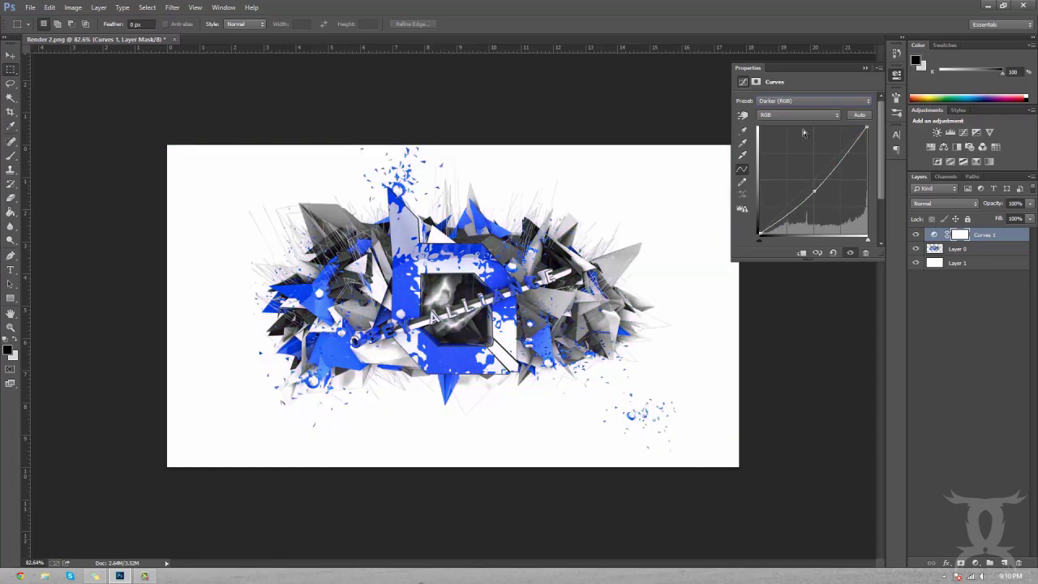
{"action": "key", "text": "Down"}
{"action": "key", "text": "Down"}
{"action": "key", "text": "Down"}
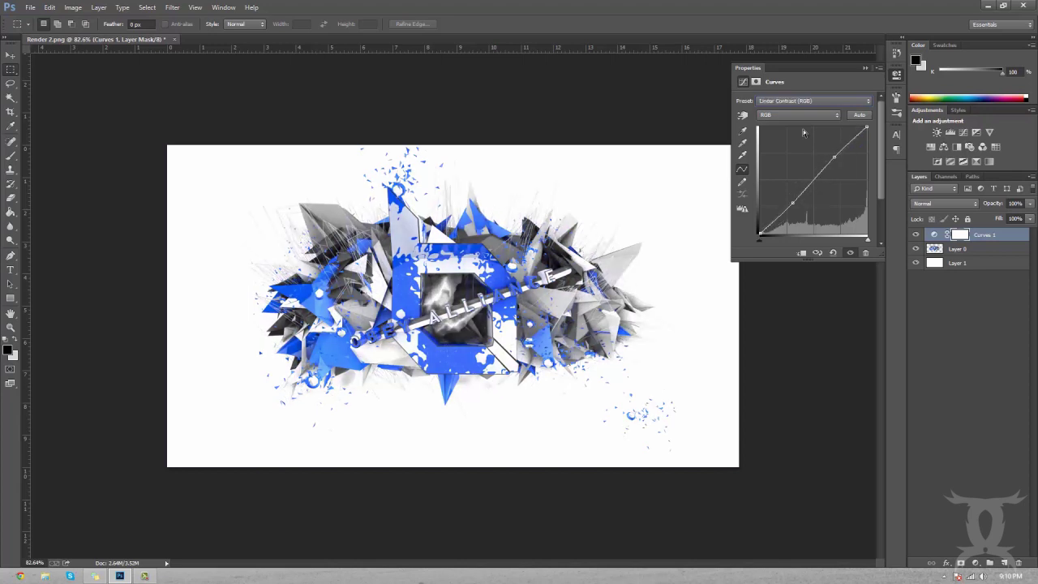
Step: Settle on the Medium Contrast (RGB) Curves preset and collapse the Properties panel
{"action": "key", "text": "Down"}
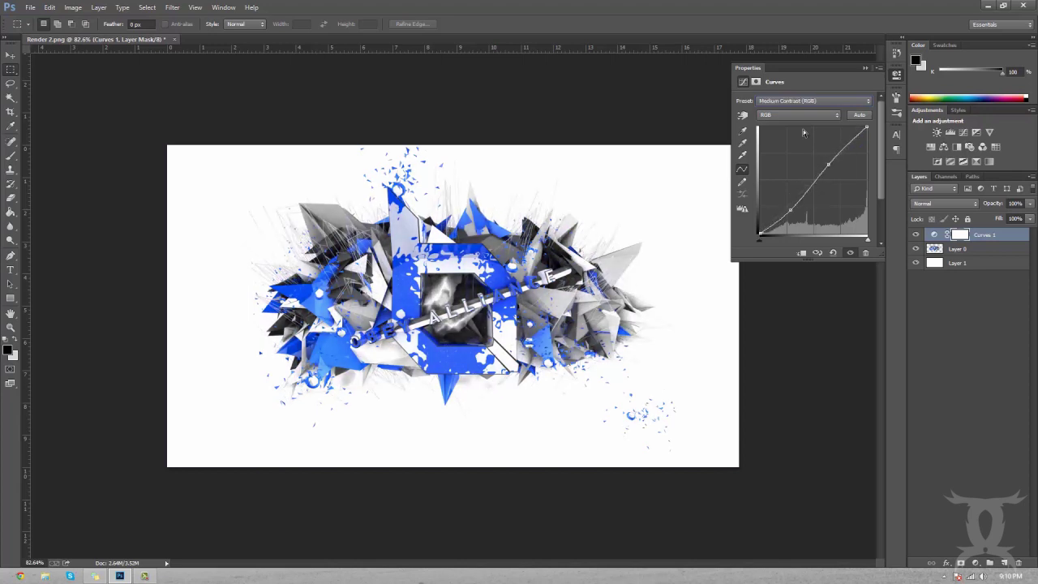
{"action": "key", "text": "Up"}
{"action": "key", "text": "Up"}
{"action": "key", "text": "Up"}
{"action": "key", "text": "Up"}
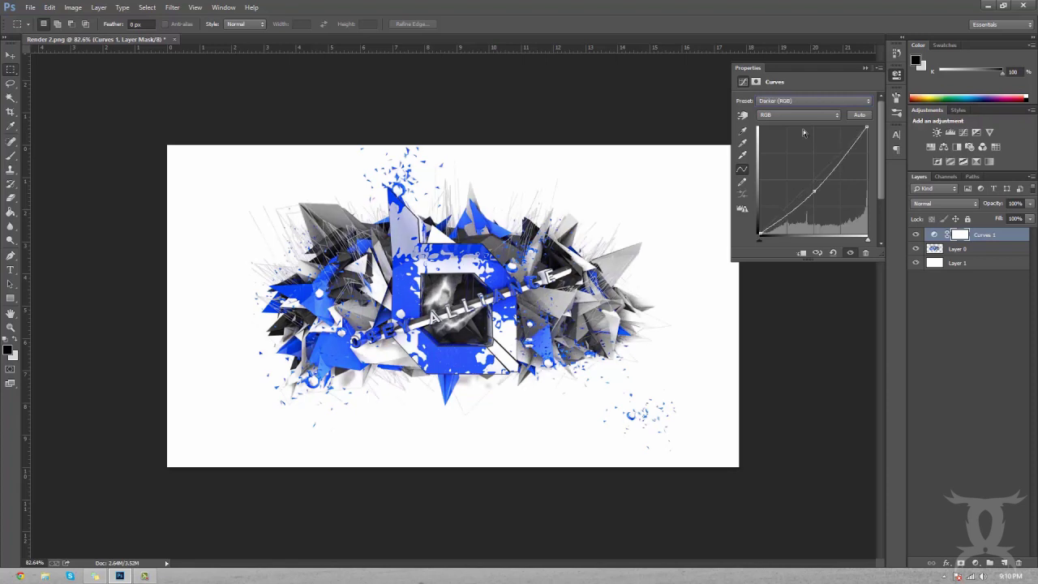
{"action": "key", "text": "Down"}
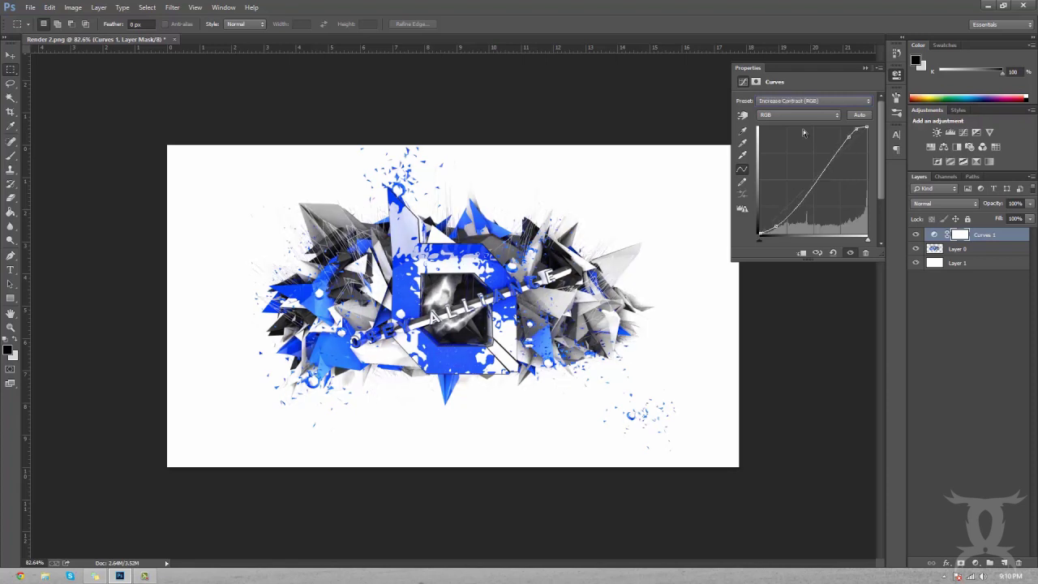
{"action": "key", "text": "Down"}
{"action": "key", "text": "Down"}
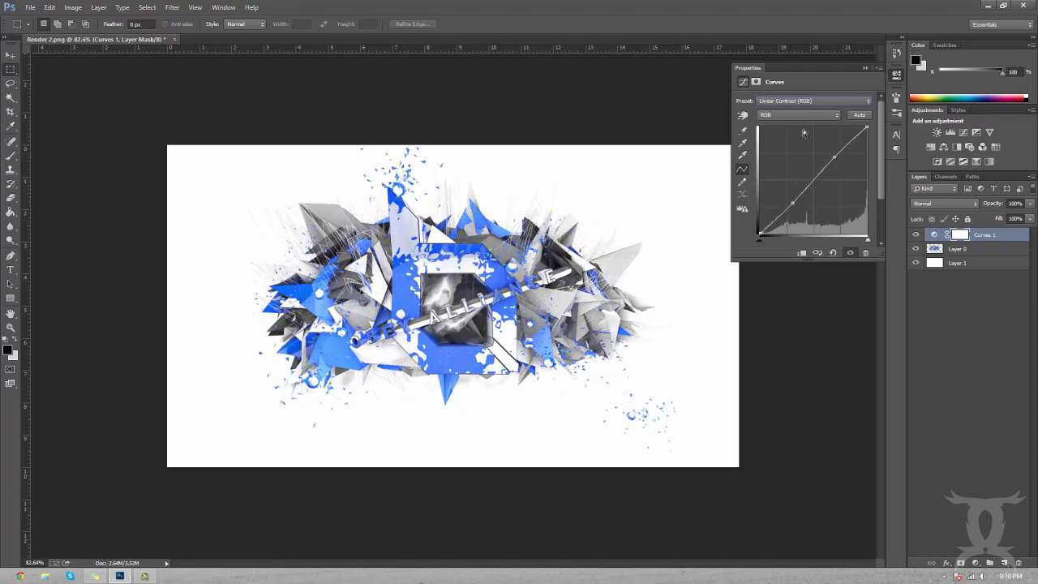
{"action": "key", "text": "Down"}
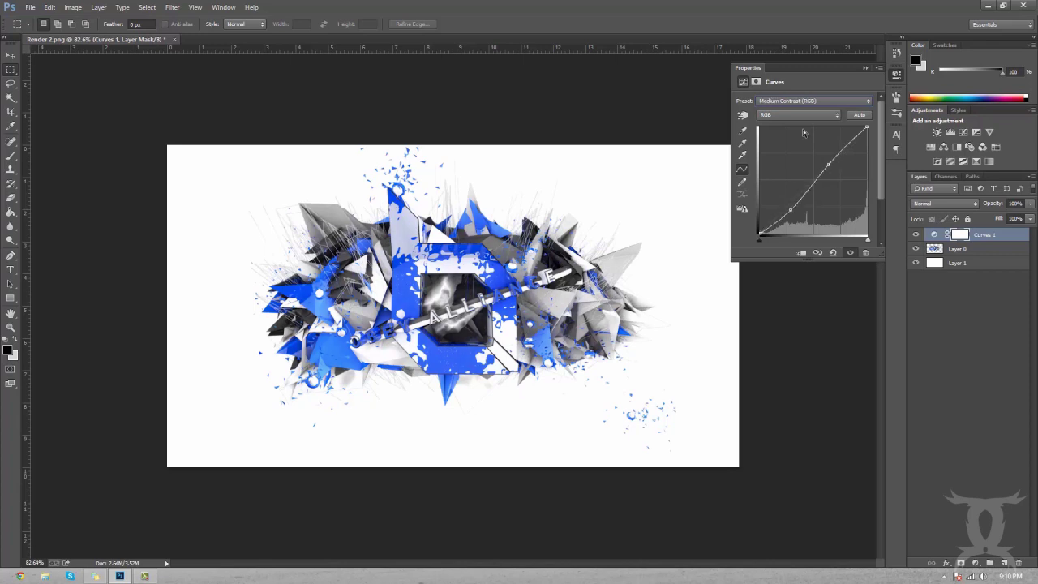
{"action": "key", "text": "Up"}
{"action": "key", "text": "Down"}
{"action": "left_click", "coordinate": [863, 69]}
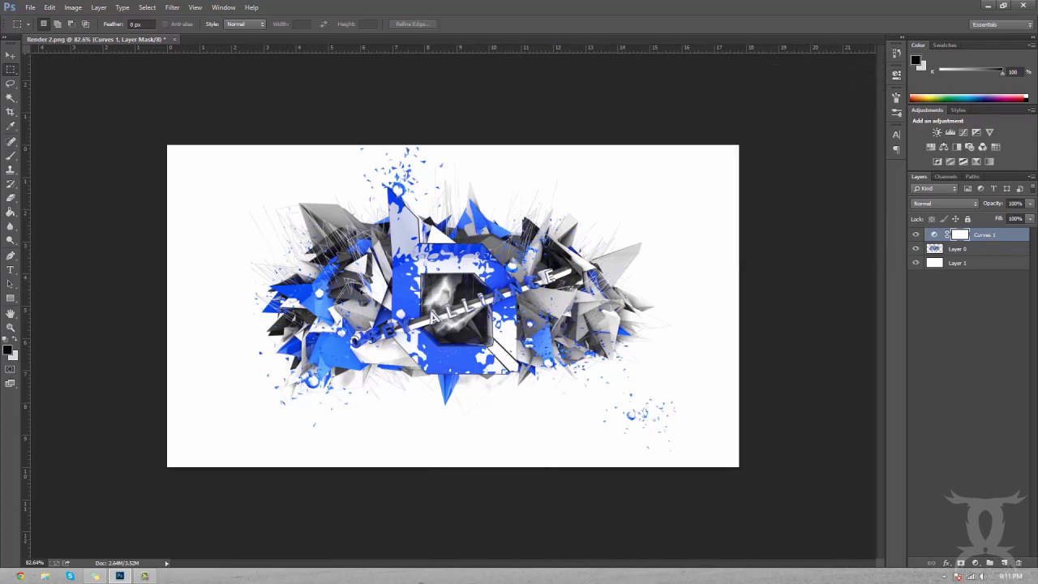
Step: Add a Vibrance layer set to Vibrance +25 and Saturation +10
{"action": "left_click", "coordinate": [975, 562]}
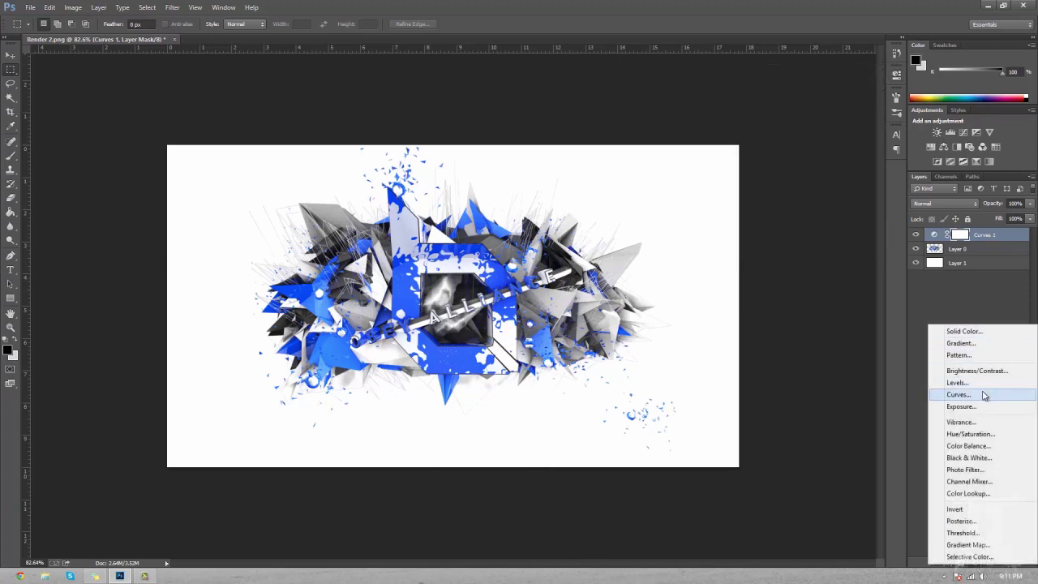
{"action": "left_click", "coordinate": [973, 422]}
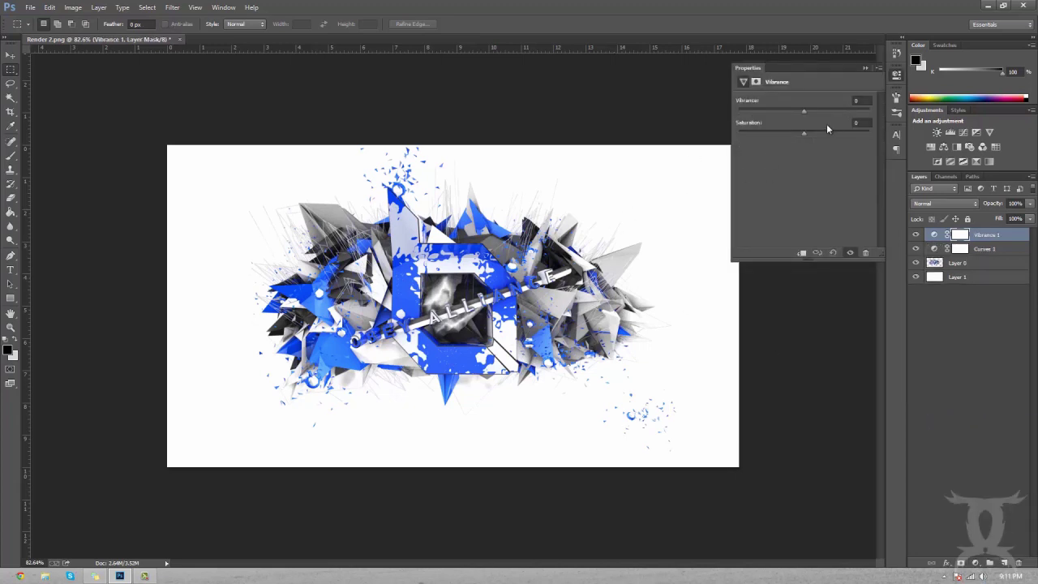
{"action": "left_click_drag", "start_coordinate": [814, 110], "coordinate": [872, 111]}
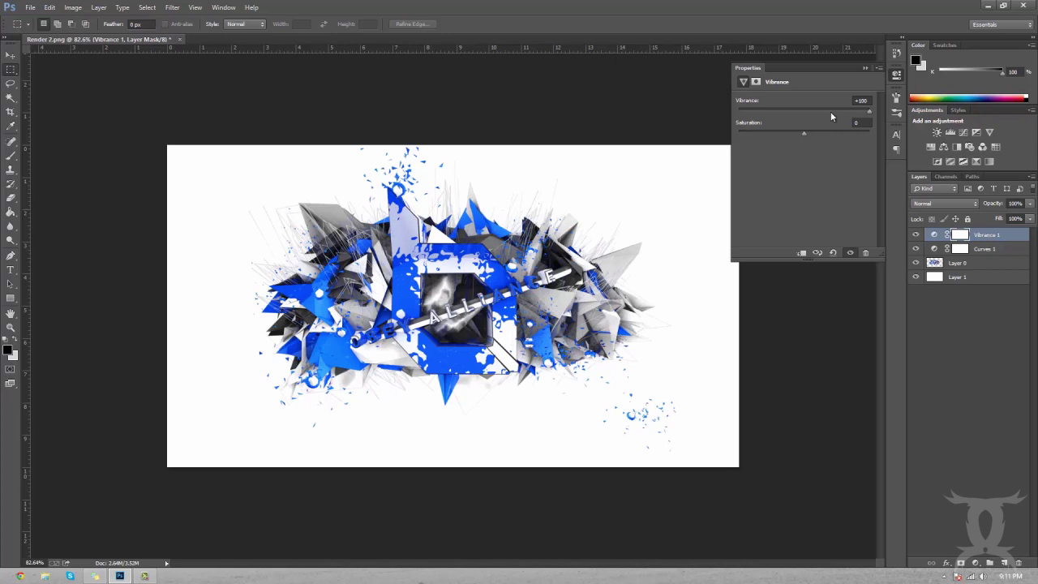
{"action": "left_click", "coordinate": [830, 111]}
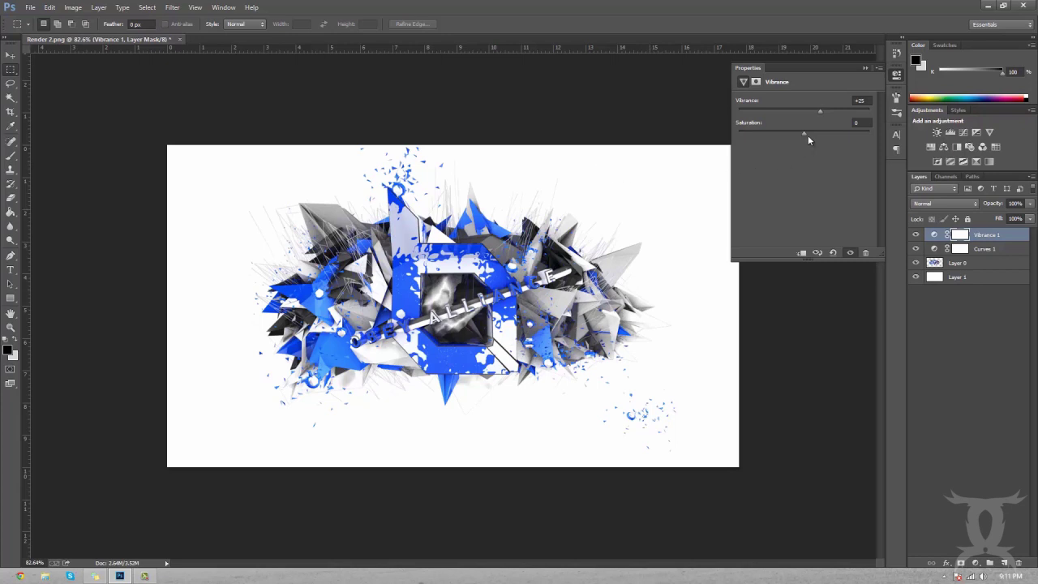
{"action": "left_click_drag", "start_coordinate": [807, 135], "coordinate": [810, 133]}
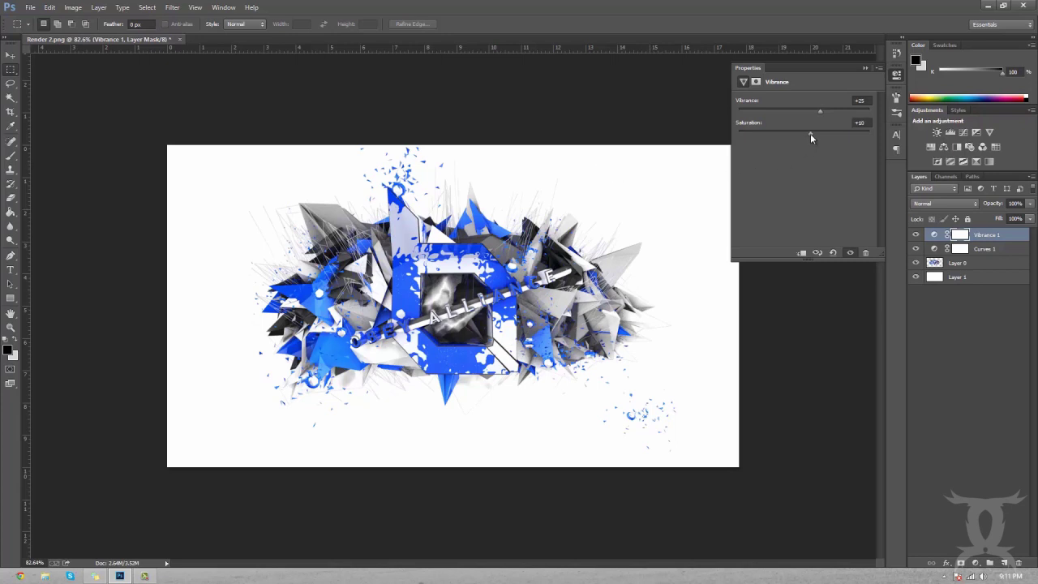
{"action": "left_click", "coordinate": [864, 70]}
Step: Add a Hue/Saturation layer with Hue -10, Saturation +5 and Lightness +1
{"action": "left_click", "coordinate": [975, 562]}
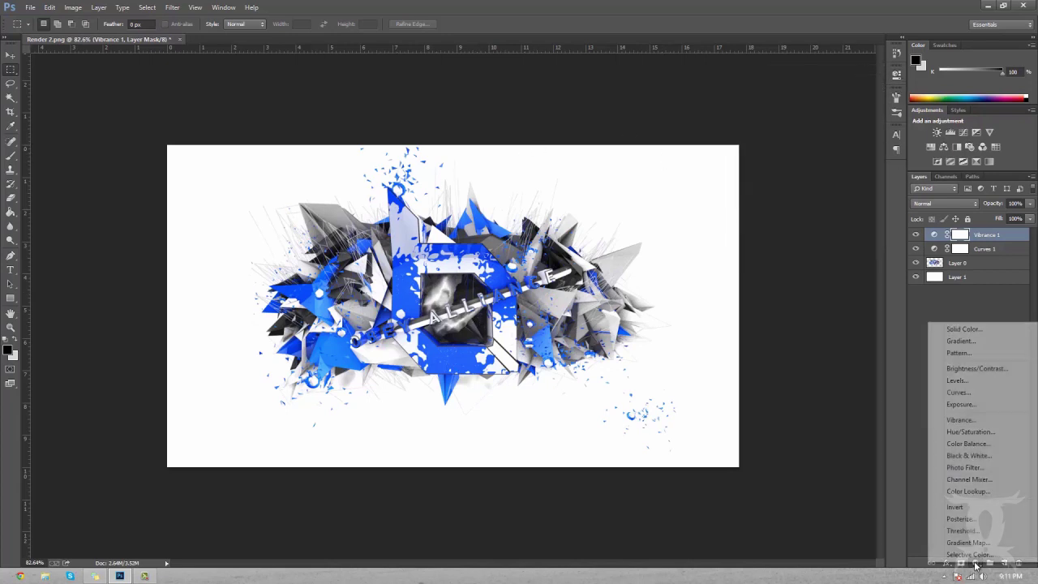
{"action": "left_click", "coordinate": [969, 432]}
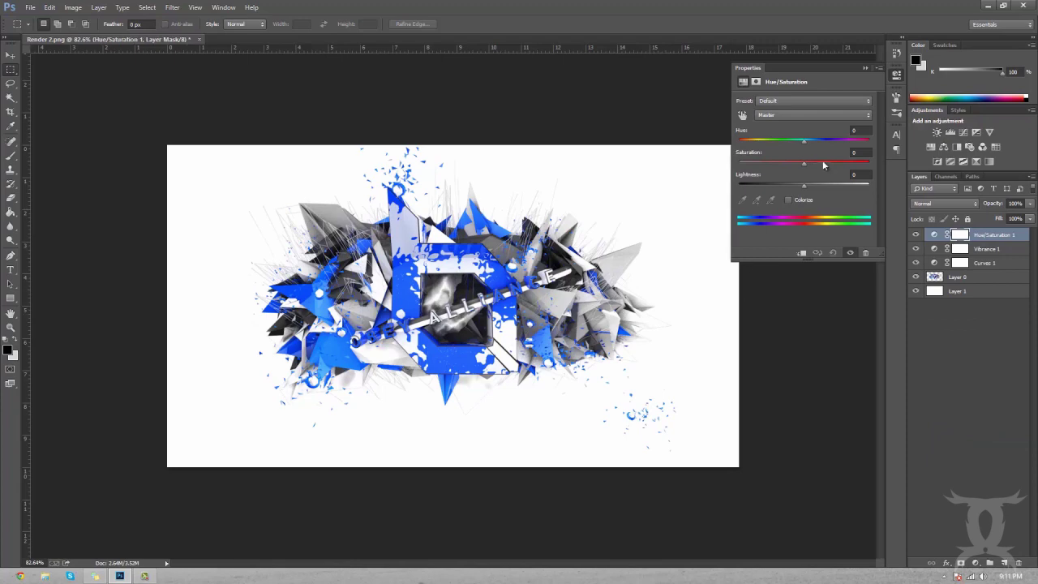
{"action": "left_click_drag", "start_coordinate": [802, 142], "coordinate": [729, 149]}
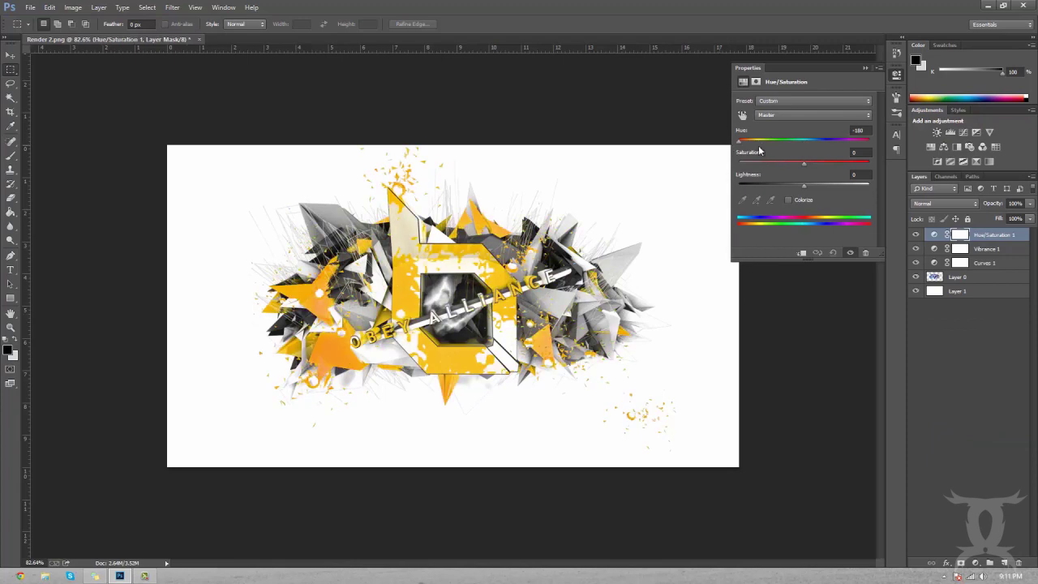
{"action": "left_click_drag", "start_coordinate": [759, 150], "coordinate": [798, 187]}
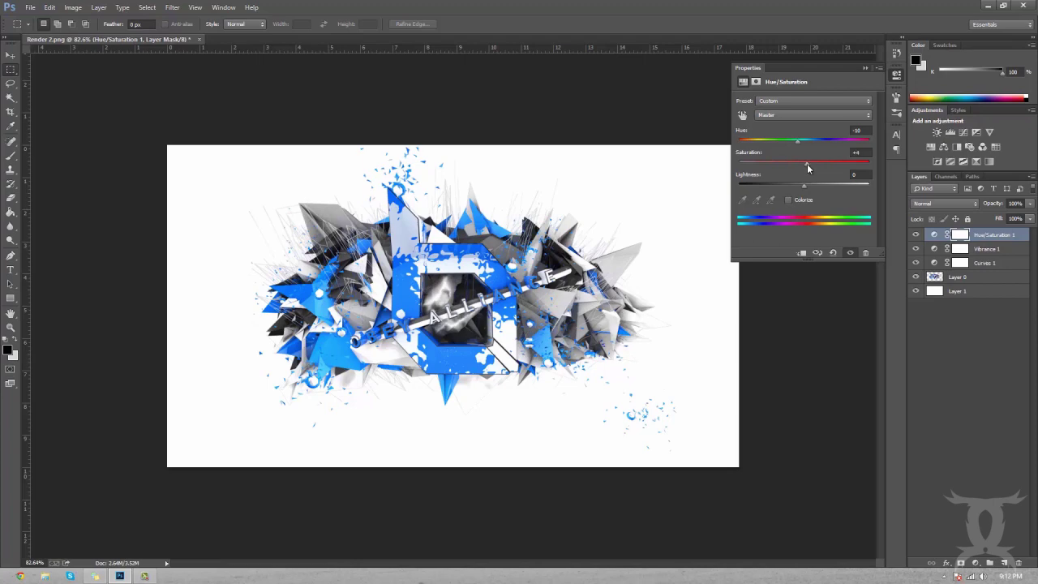
{"action": "mouse_move", "coordinate": [803, 185]}
{"action": "left_mouse_down"}
{"action": "mouse_move", "coordinate": [845, 182]}
{"action": "mouse_move", "coordinate": [700, 202]}
{"action": "mouse_move", "coordinate": [882, 185]}
{"action": "mouse_move", "coordinate": [816, 199]}
{"action": "mouse_move", "coordinate": [807, 188]}
{"action": "left_mouse_up"}
{"action": "left_click", "coordinate": [865, 66]}
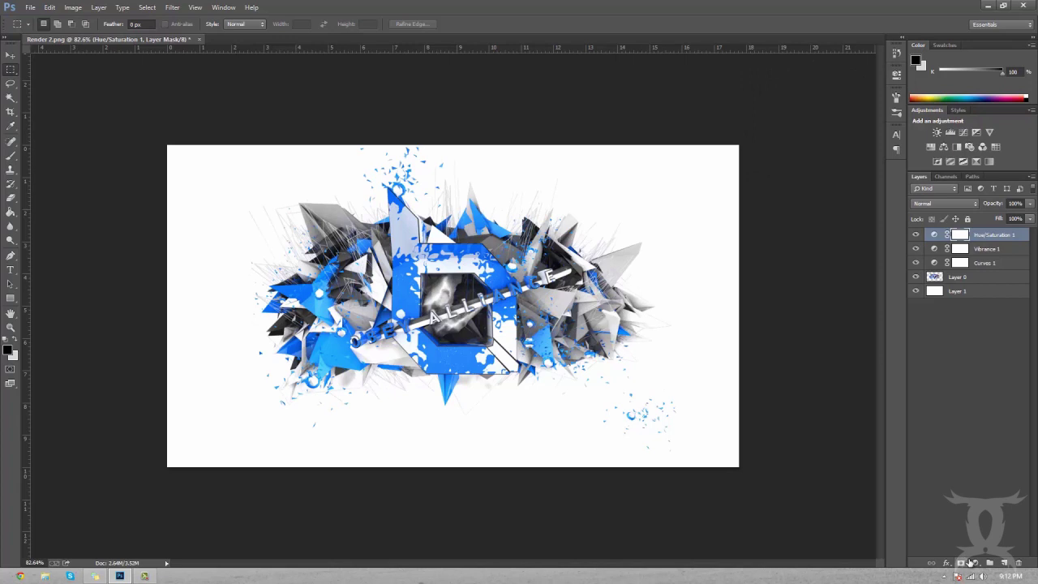
Step: Add a Photo Filter layer using the Deep Blue filter at 25% density
{"action": "left_click", "coordinate": [974, 562]}
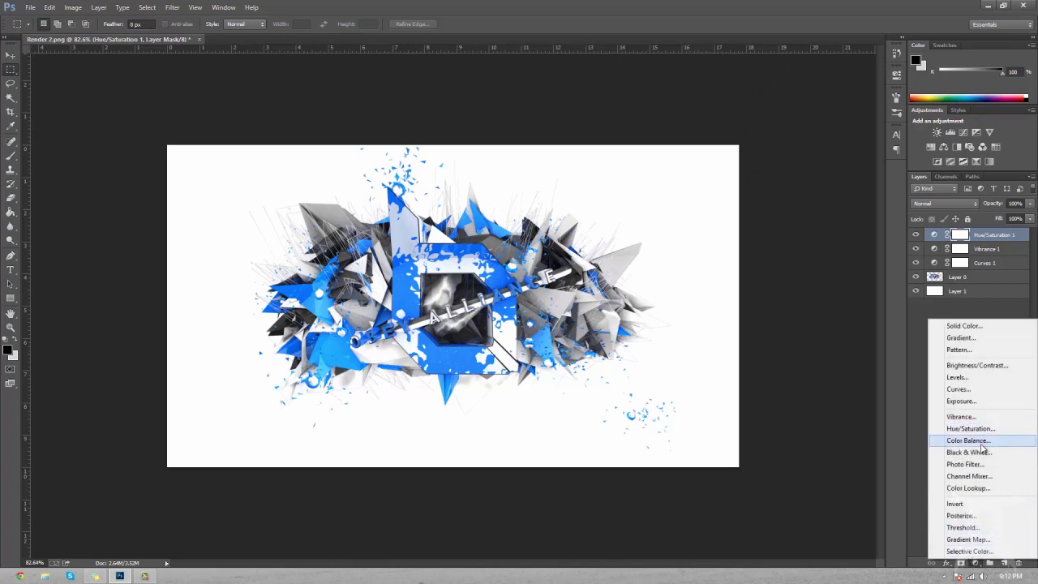
{"action": "left_click", "coordinate": [974, 464]}
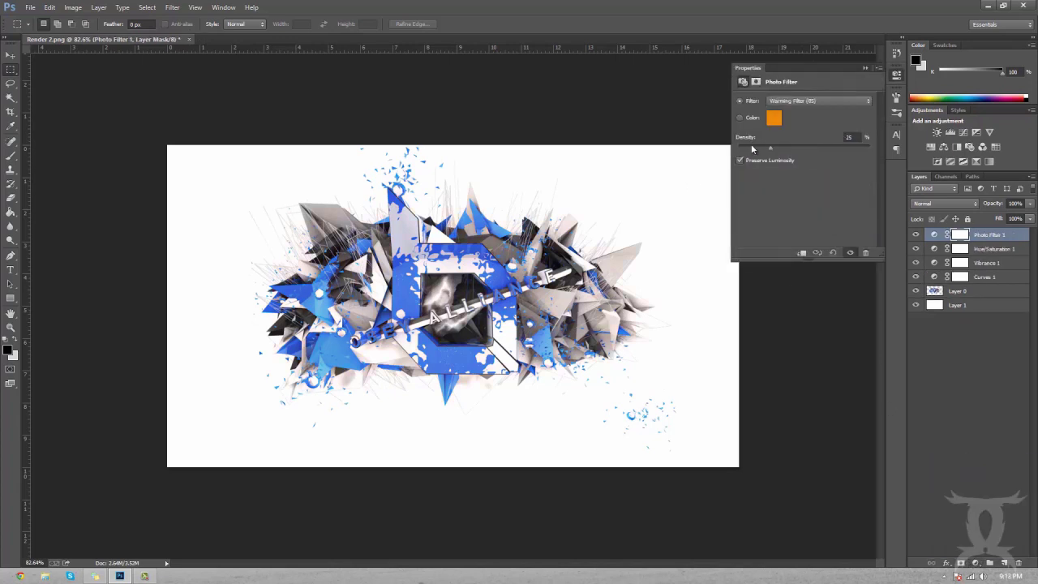
{"action": "left_click", "coordinate": [779, 103]}
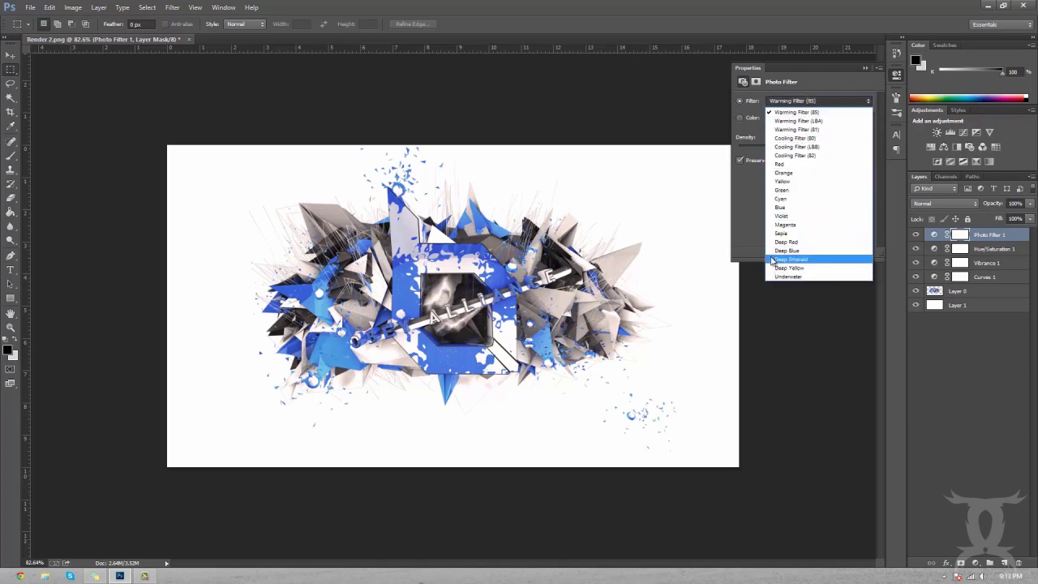
{"action": "key", "text": "Escape"}
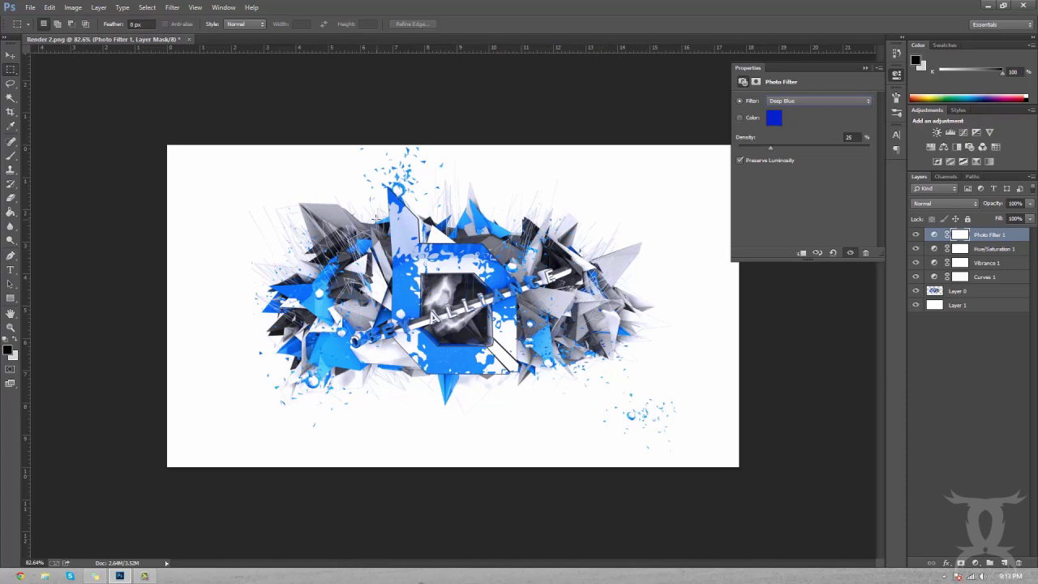
{"action": "left_click", "coordinate": [975, 563]}
Step: Add Gradient Map 1, reversed, in Soft Light blend mode at 15% opacity
{"action": "left_click", "coordinate": [968, 540]}
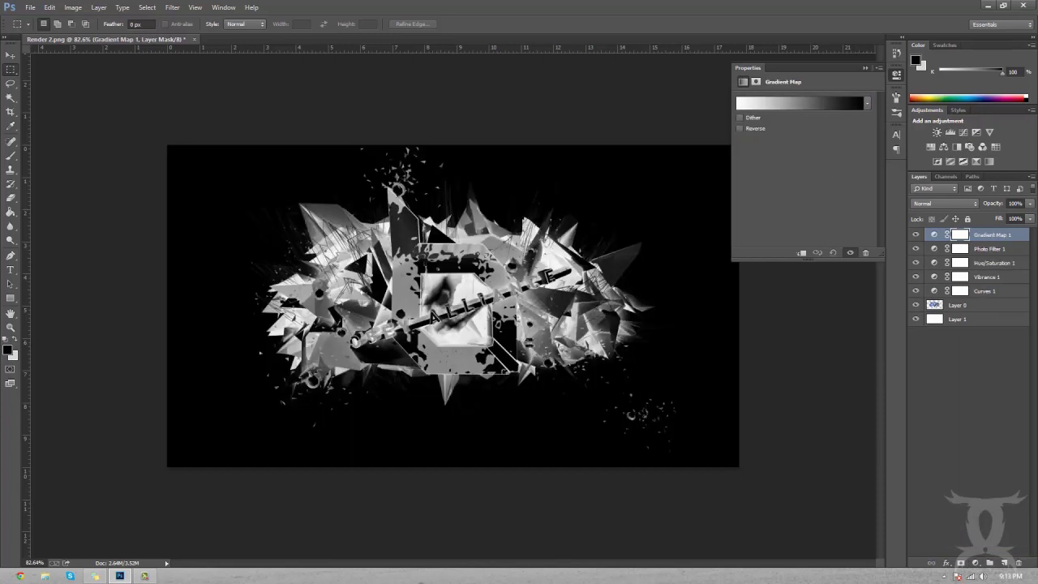
{"action": "left_click", "coordinate": [928, 203]}
{"action": "left_click", "coordinate": [926, 354]}
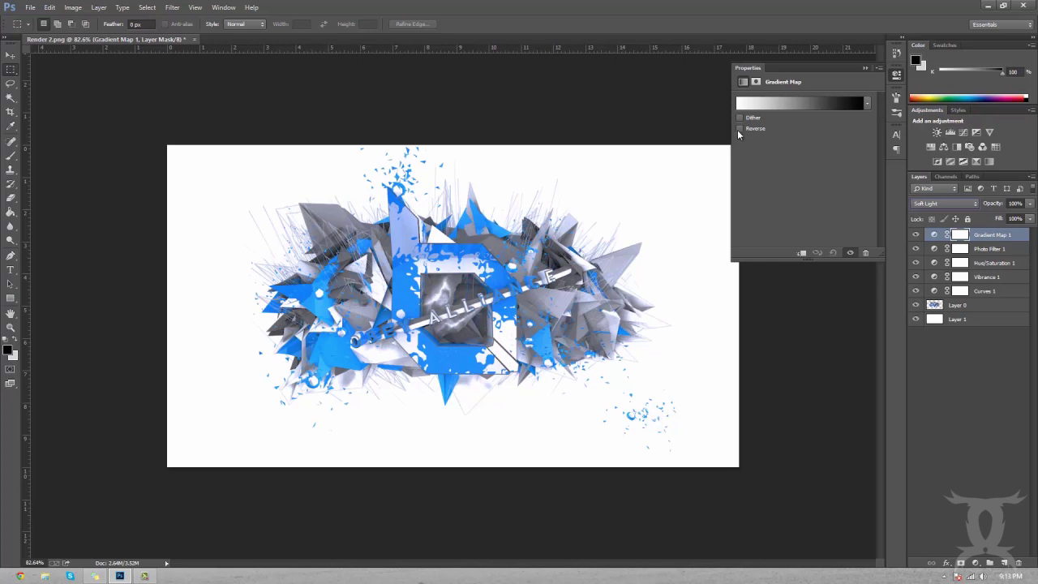
{"action": "left_click", "coordinate": [738, 129]}
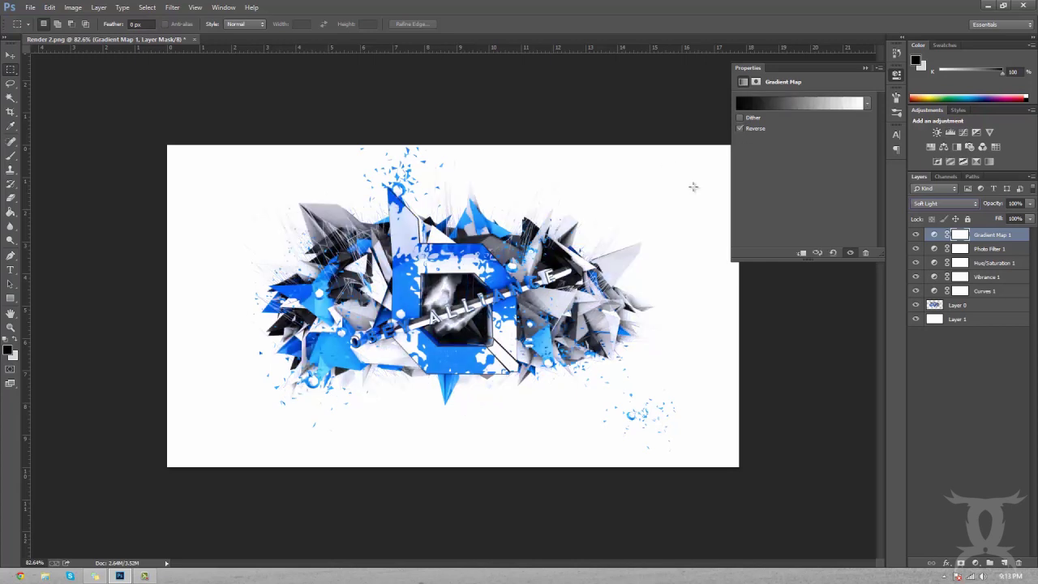
{"action": "left_click", "coordinate": [1014, 203]}
{"action": "type", "text": "15"}
{"action": "left_click", "coordinate": [1015, 357]}
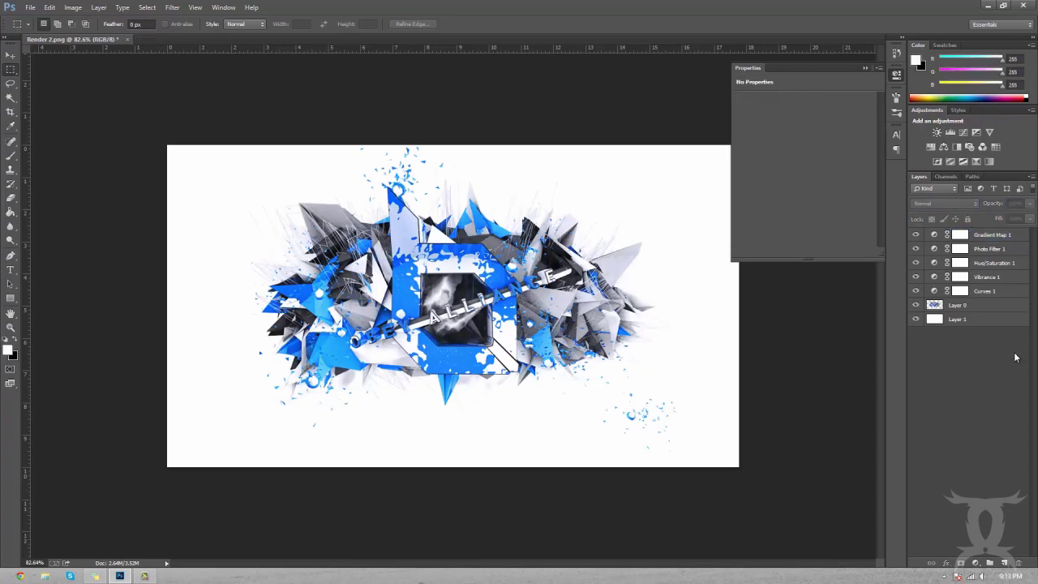
{"action": "left_click", "coordinate": [1001, 235]}
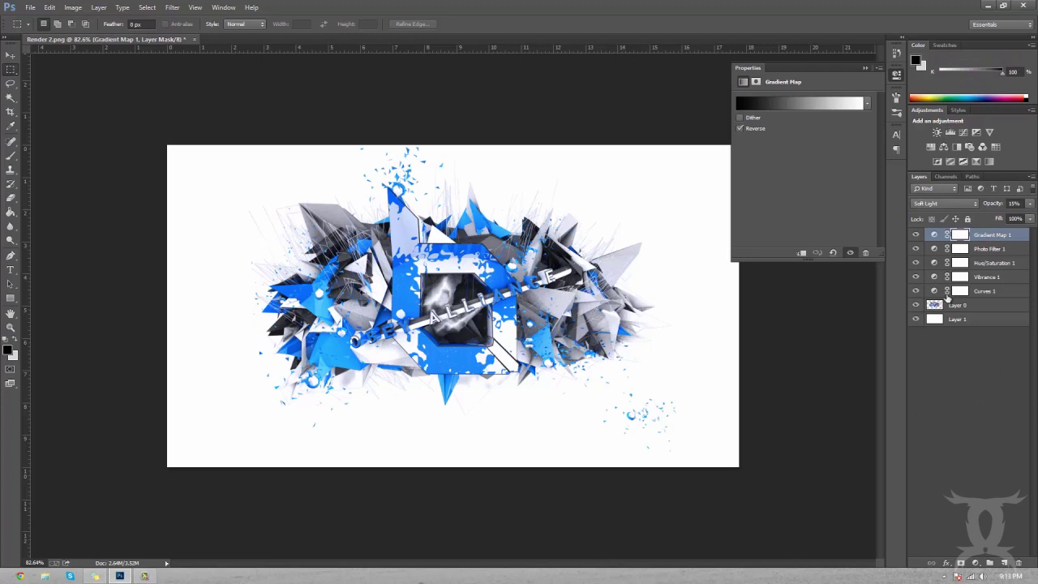
{"action": "left_click", "coordinate": [968, 306]}
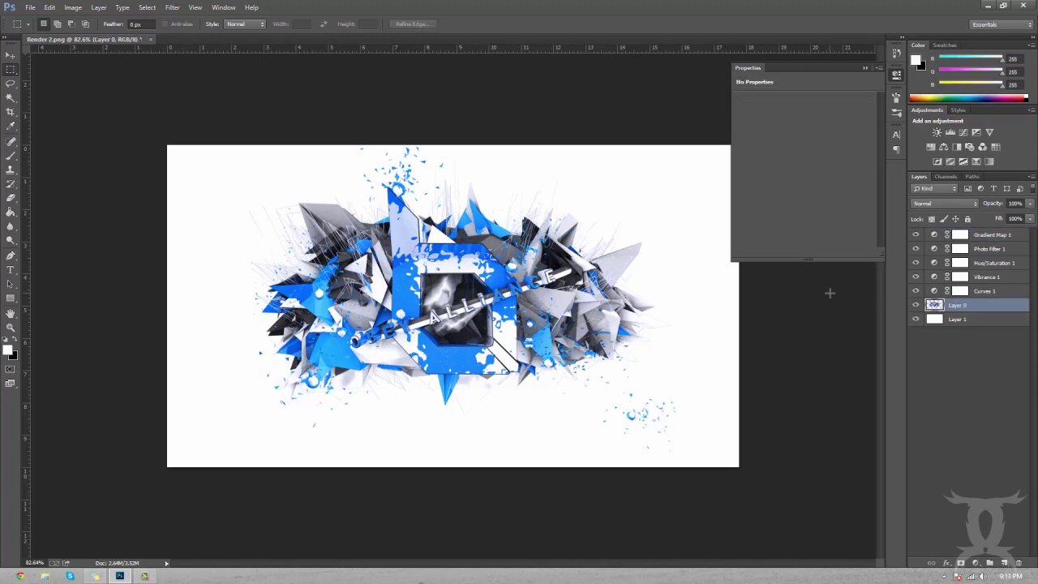
Step: Duplicate Layer 0, move it to the top, and add a Spectrum Gradient Map above it
{"action": "key", "text": "ctrl+j"}
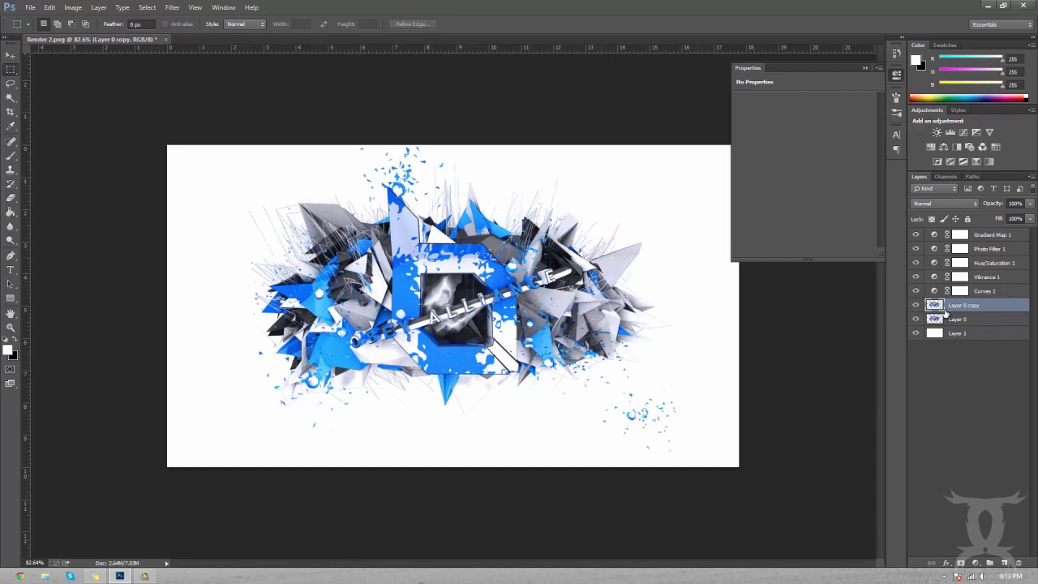
{"action": "left_click_drag", "start_coordinate": [947, 320], "coordinate": [955, 235]}
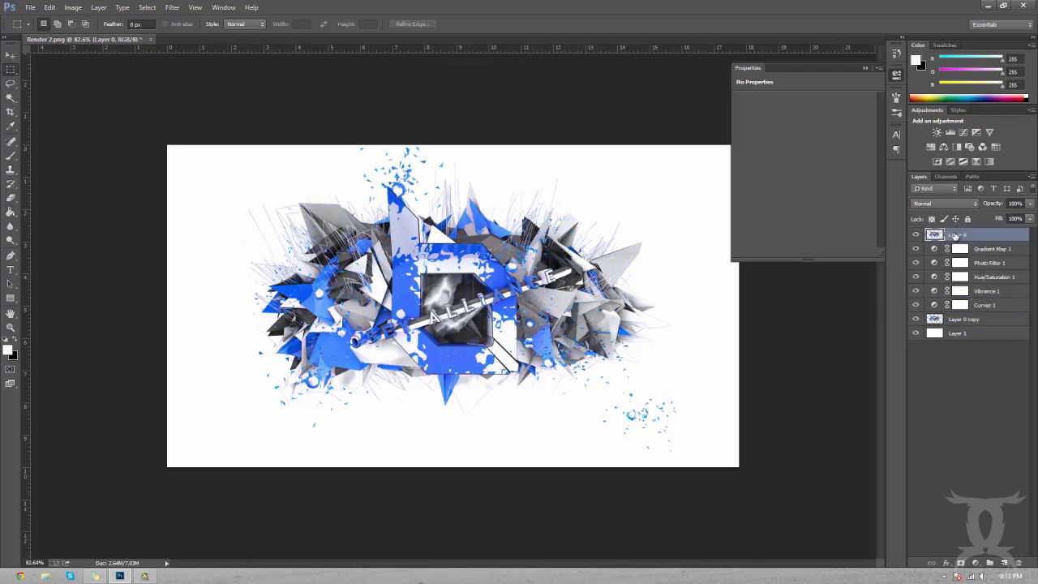
{"action": "left_click", "coordinate": [975, 563]}
{"action": "left_click", "coordinate": [983, 538]}
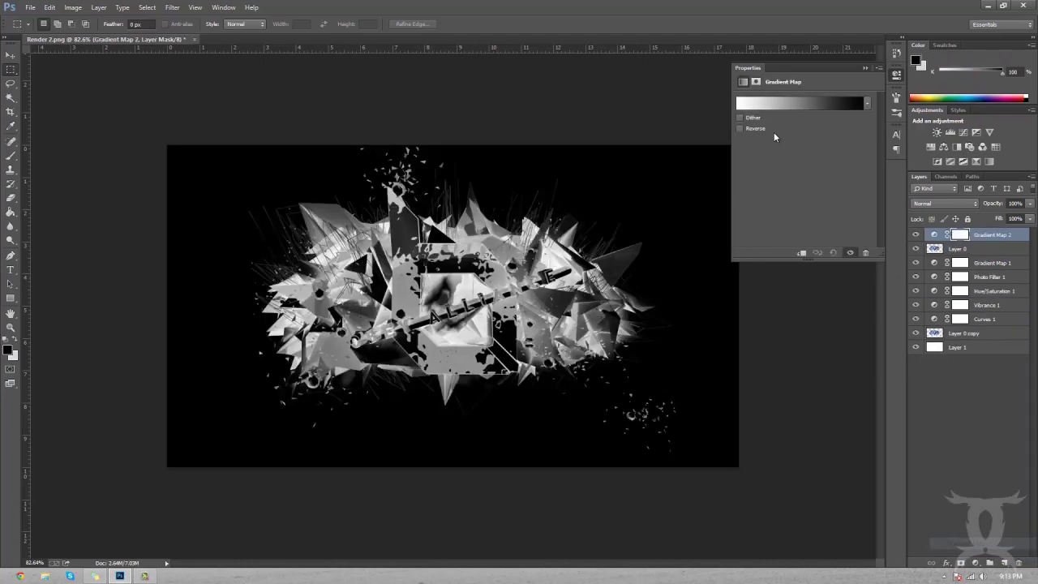
{"action": "left_click", "coordinate": [797, 103]}
{"action": "left_click", "coordinate": [833, 350]}
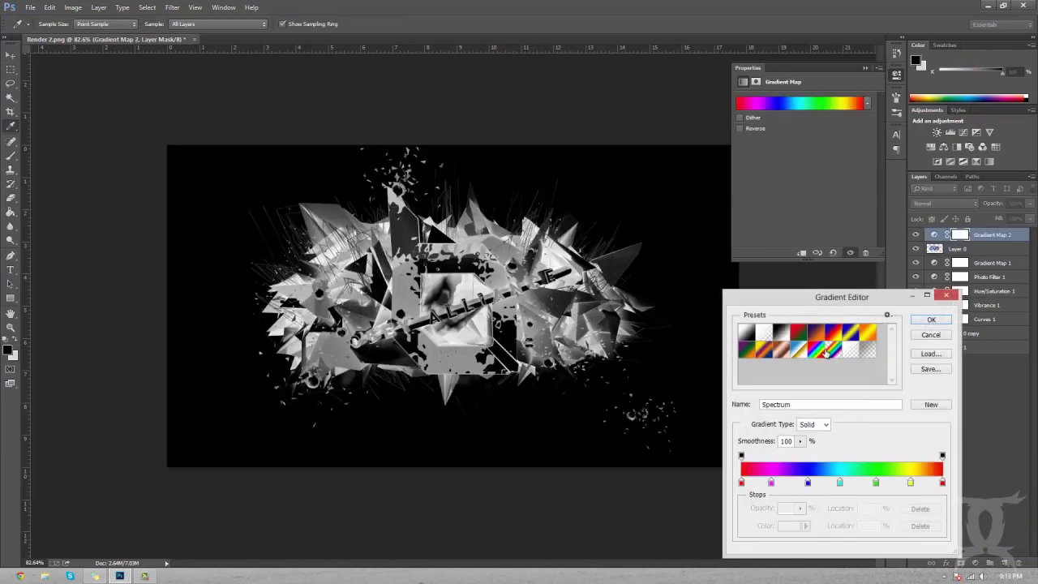
{"action": "left_click", "coordinate": [930, 320]}
Step: Blend the Spectrum gradient map in Screen mode and merge it into Layer 0
{"action": "left_click", "coordinate": [923, 204]}
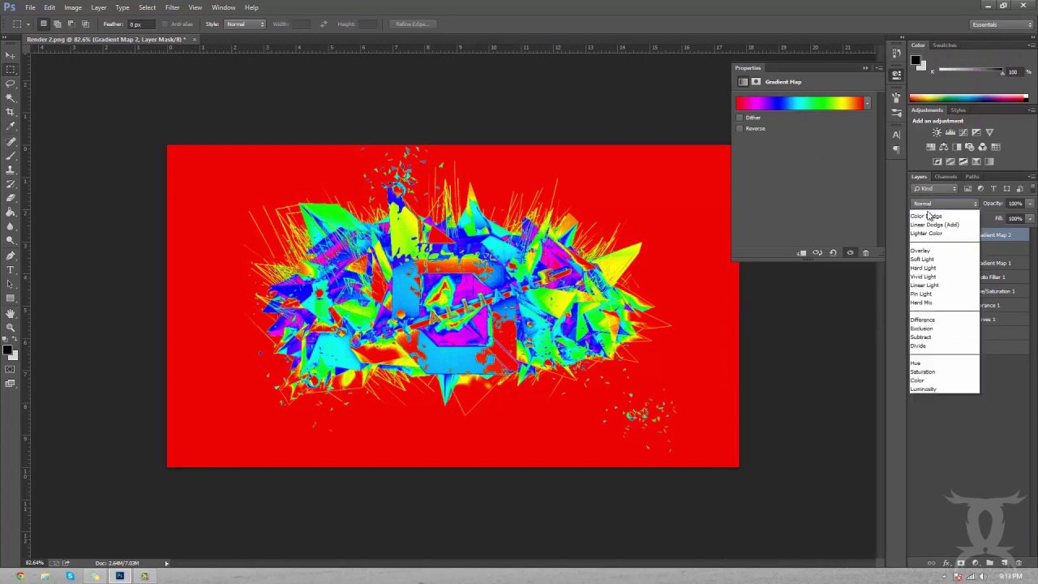
{"action": "left_click", "coordinate": [930, 304]}
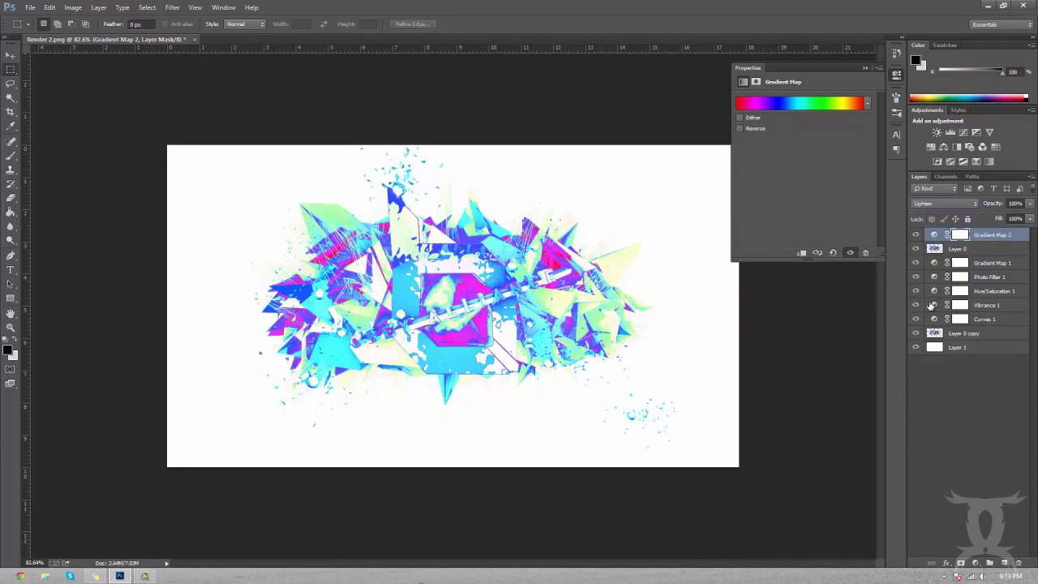
{"action": "key", "text": "Up"}
{"action": "key", "text": "Down"}
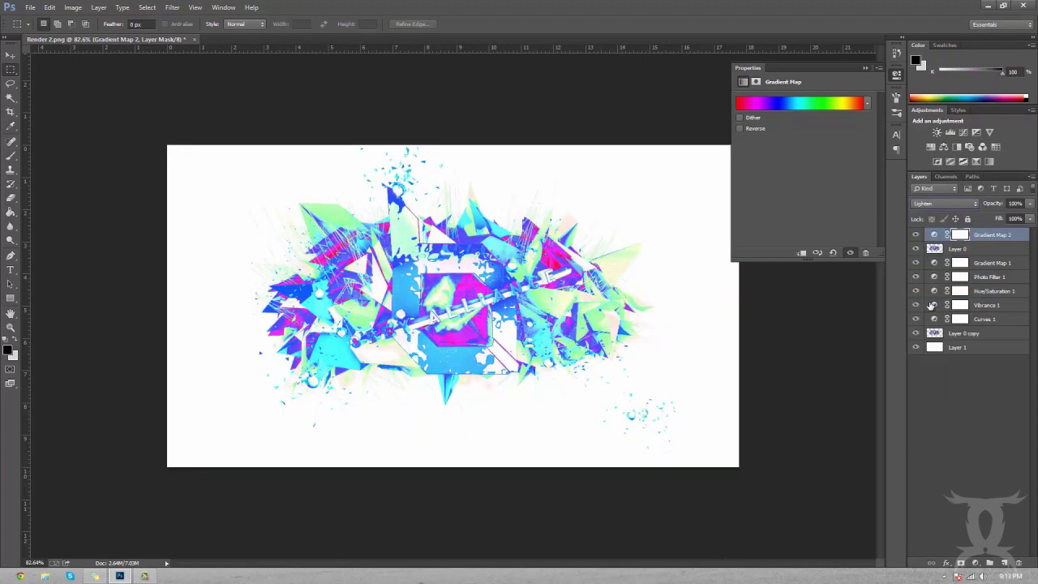
{"action": "key", "text": "Down"}
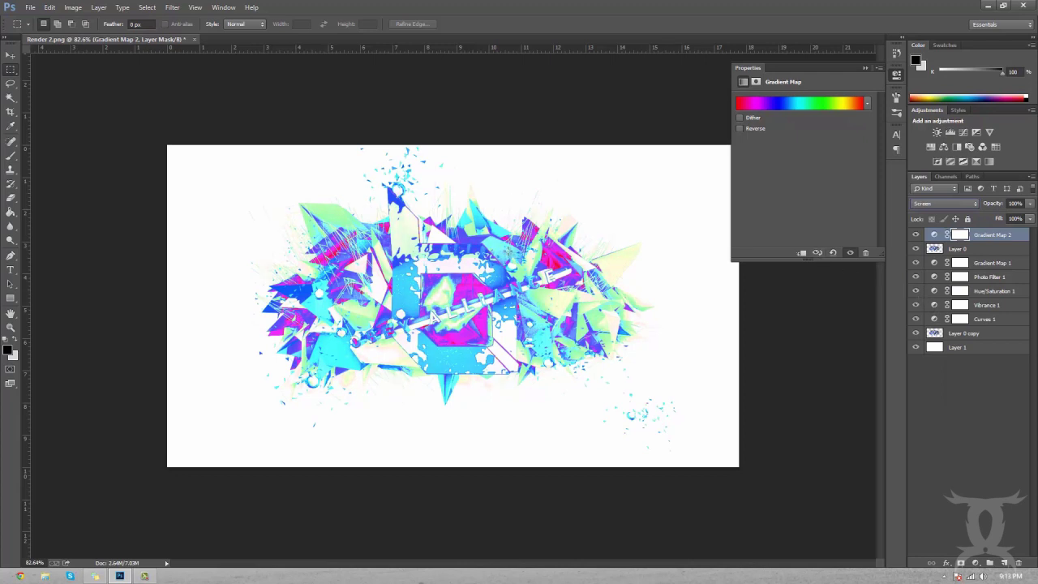
{"action": "left_click", "coordinate": [954, 250], "text": "shift"}
{"action": "right_click", "coordinate": [956, 250]}
{"action": "left_click", "coordinate": [892, 437]}
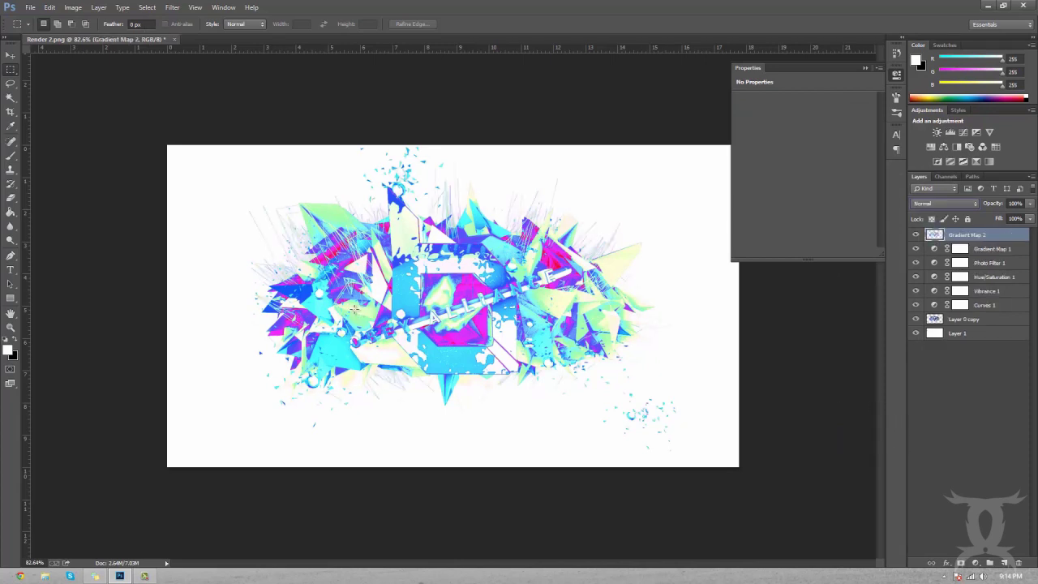
{"action": "left_click", "coordinate": [864, 68]}
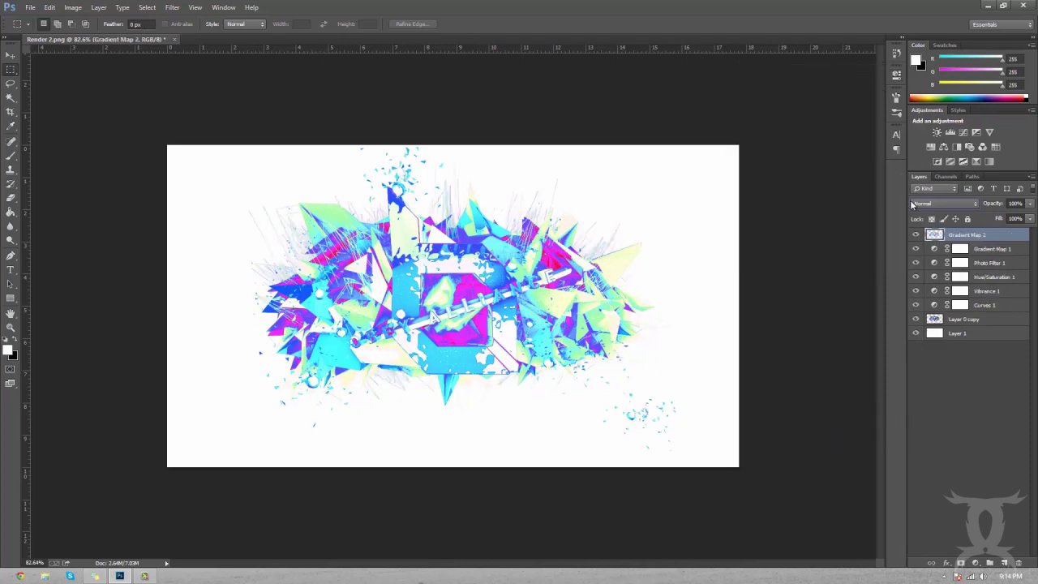
Step: Erase the rainbow colours over the canvas and apply a 0°, 5-pixel Motion Blur
{"action": "left_click", "coordinate": [10, 198]}
{"action": "left_click_drag", "start_coordinate": [559, 304], "coordinate": [373, 417]}
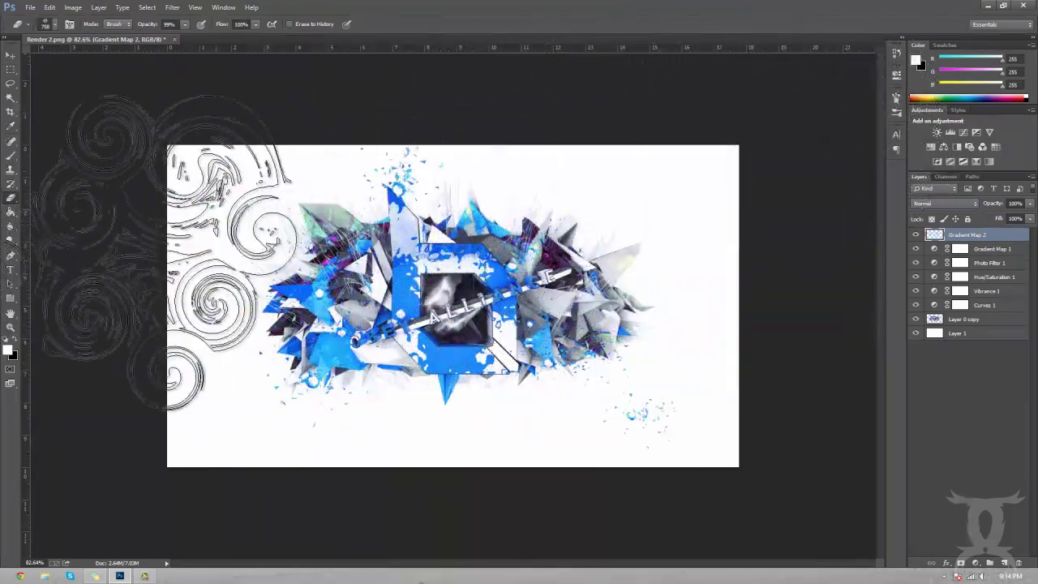
{"action": "left_click", "coordinate": [172, 7]}
{"action": "mouse_move", "coordinate": [213, 127]}
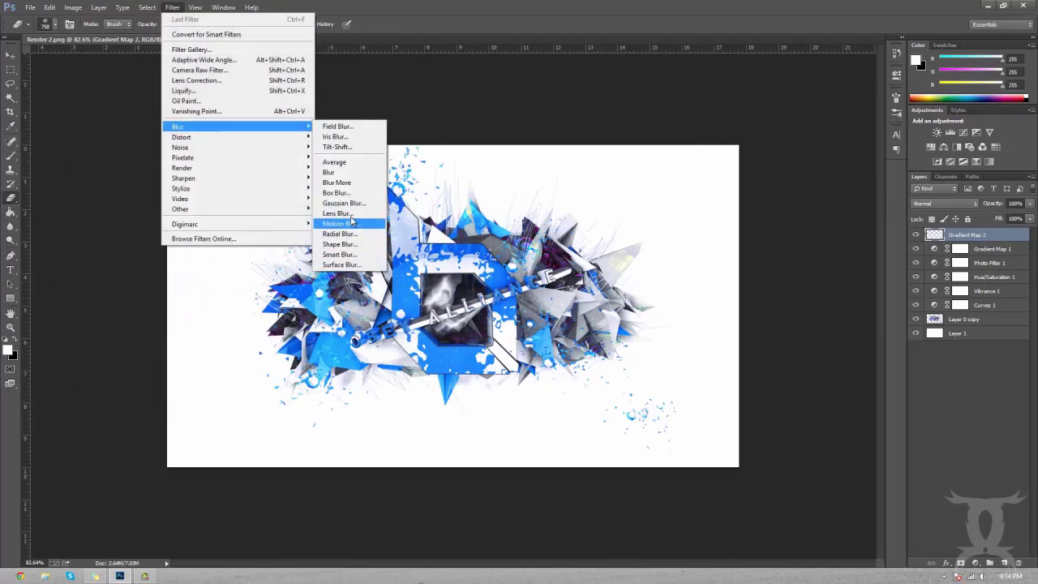
{"action": "left_click", "coordinate": [340, 222]}
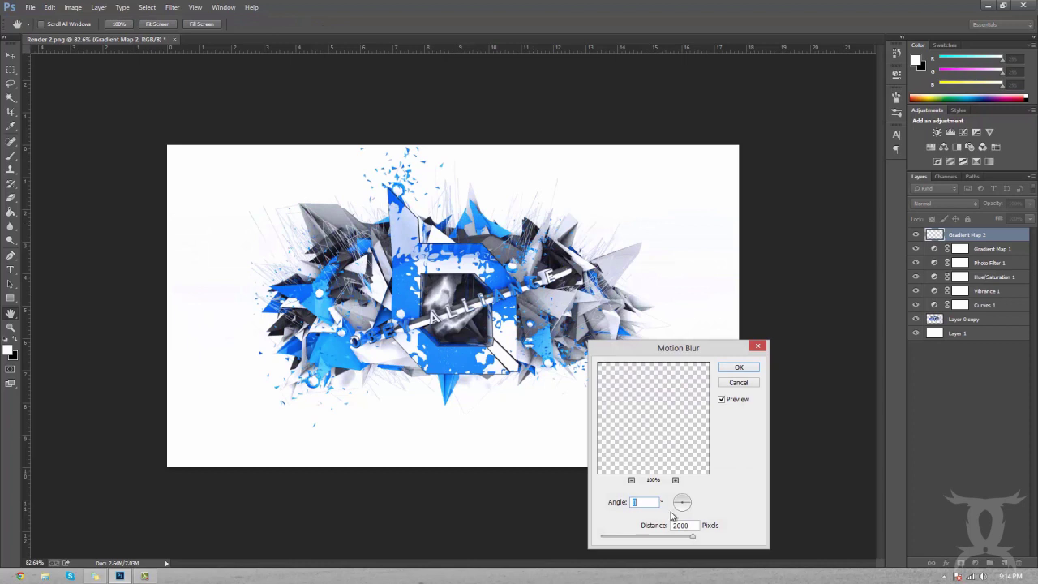
{"action": "left_click_drag", "start_coordinate": [661, 535], "coordinate": [604, 543]}
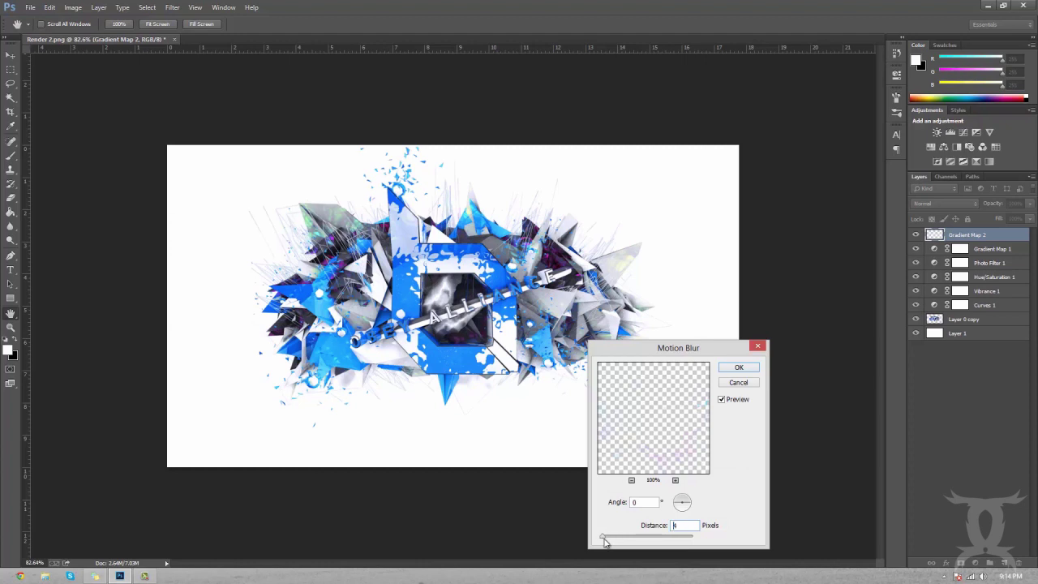
{"action": "left_click", "coordinate": [605, 541]}
{"action": "left_click", "coordinate": [739, 369]}
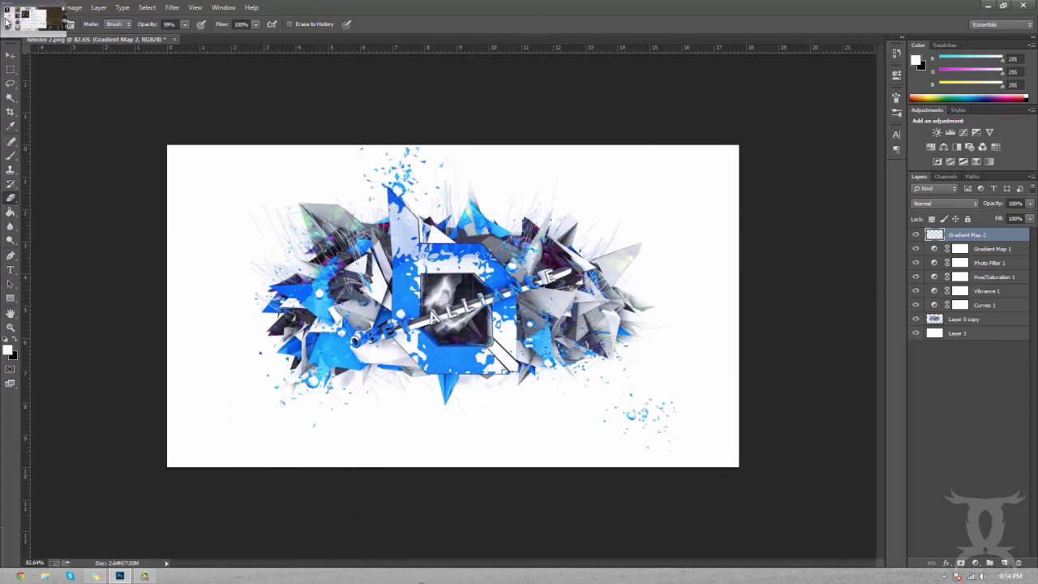
Step: Set the foreground colour to the bright blue sampled from the artwork
{"action": "mouse_move", "coordinate": [2, 57]}
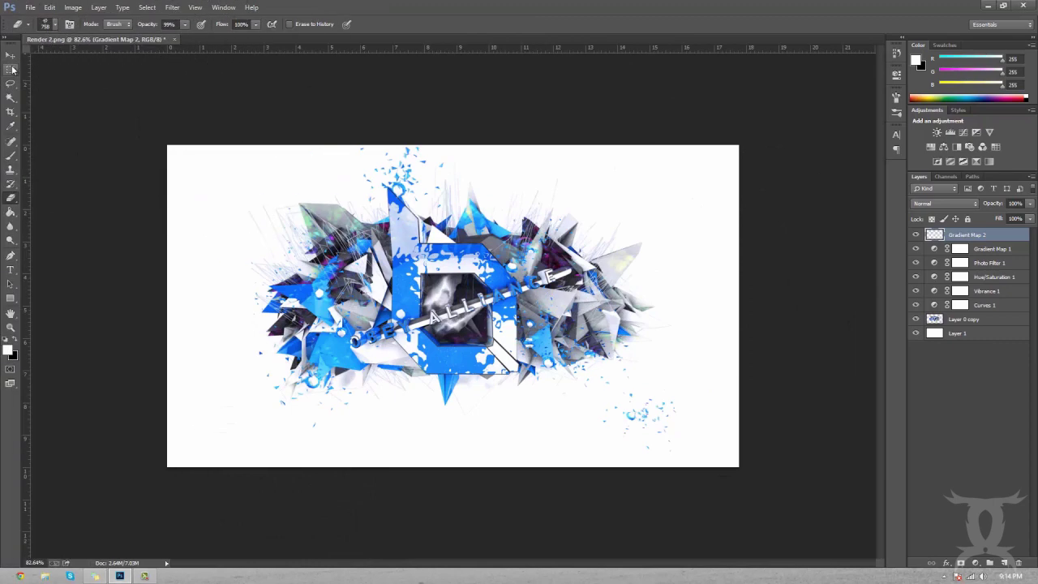
{"action": "key", "text": "m"}
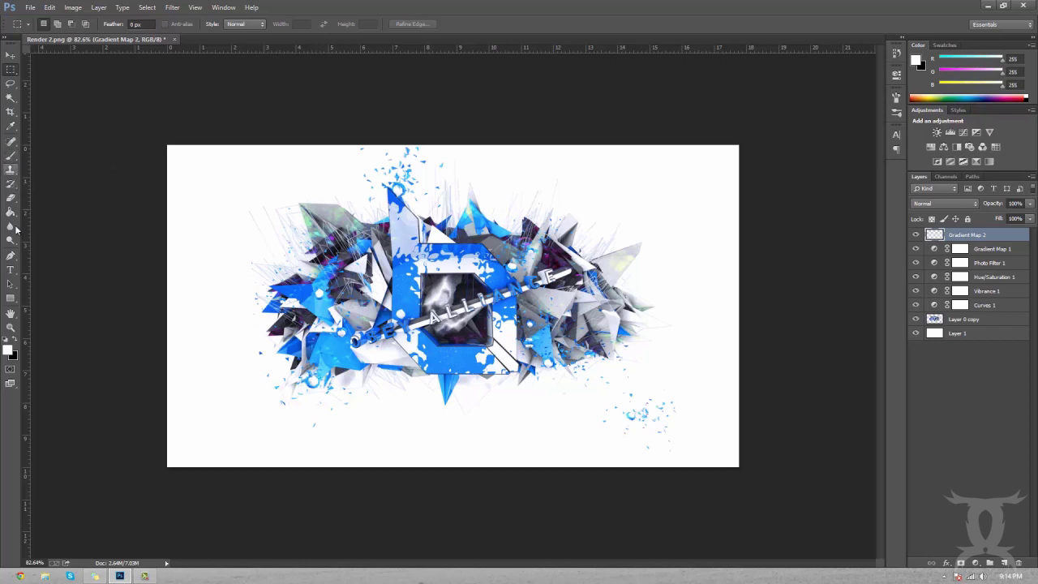
{"action": "left_click", "coordinate": [7, 351]}
{"action": "left_click", "coordinate": [437, 344]}
{"action": "left_click", "coordinate": [642, 394]}
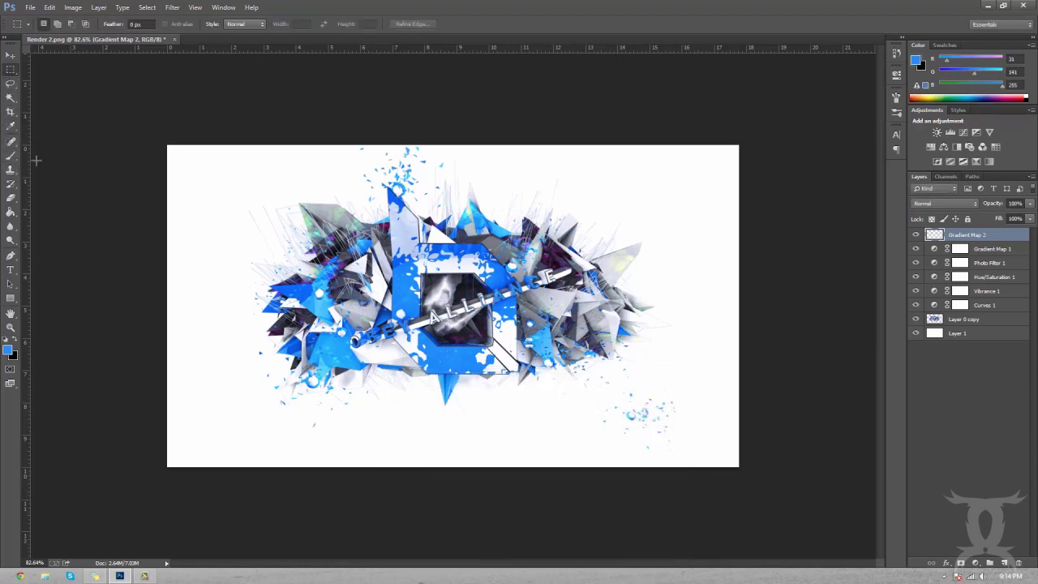
Step: Paint soft blue strokes and dots around the artwork with a 52-pixel brush
{"action": "left_click", "coordinate": [9, 154]}
{"action": "left_click", "coordinate": [55, 25]}
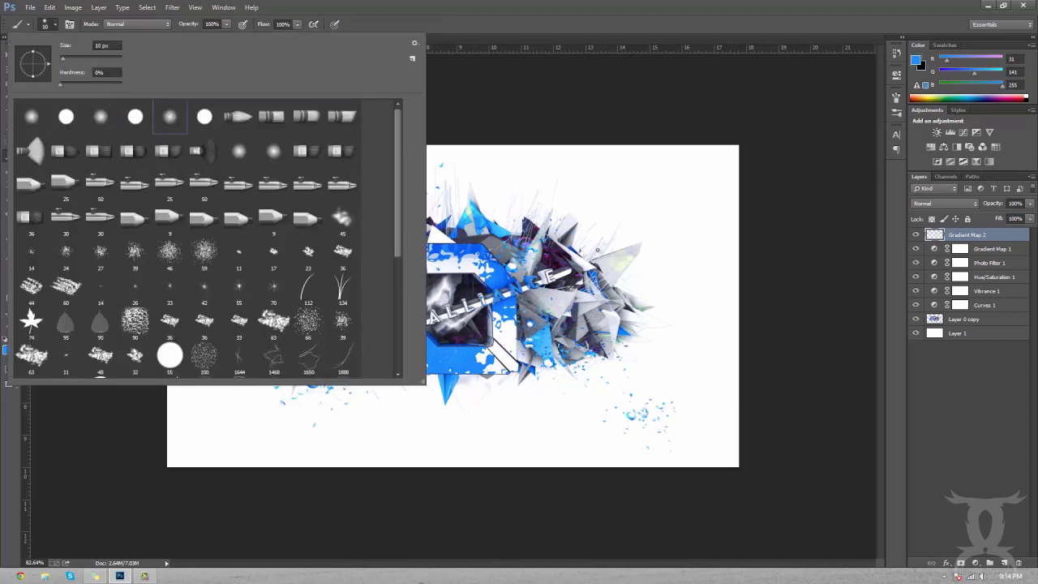
{"action": "type", "text": "52"}
{"action": "left_click", "coordinate": [593, 174]}
{"action": "left_click_drag", "start_coordinate": [648, 312], "coordinate": [507, 275]}
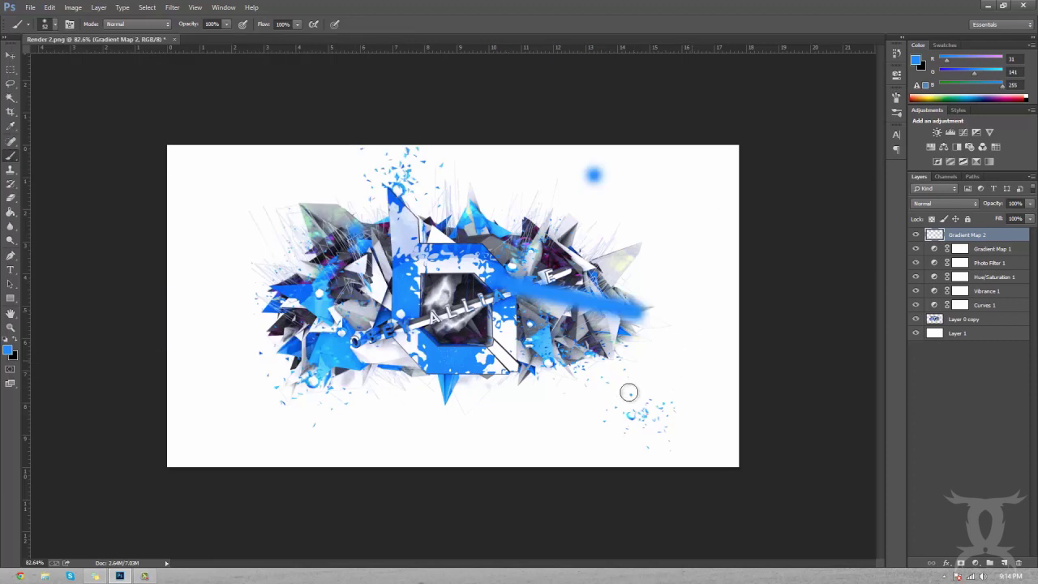
{"action": "left_click_drag", "start_coordinate": [599, 393], "coordinate": [689, 360]}
{"action": "left_click", "coordinate": [193, 349]}
{"action": "left_click_drag", "start_coordinate": [440, 425], "coordinate": [397, 442]}
{"action": "left_click_drag", "start_coordinate": [279, 344], "coordinate": [418, 398]}
{"action": "left_click_drag", "start_coordinate": [250, 226], "coordinate": [230, 217]}
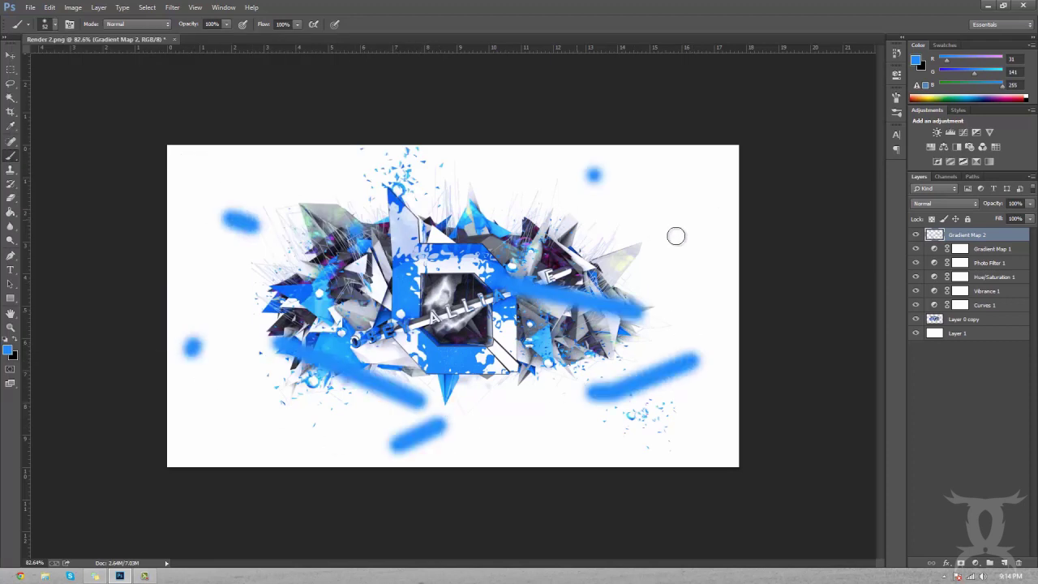
{"action": "left_click_drag", "start_coordinate": [604, 220], "coordinate": [467, 196]}
{"action": "left_click", "coordinate": [289, 434]}
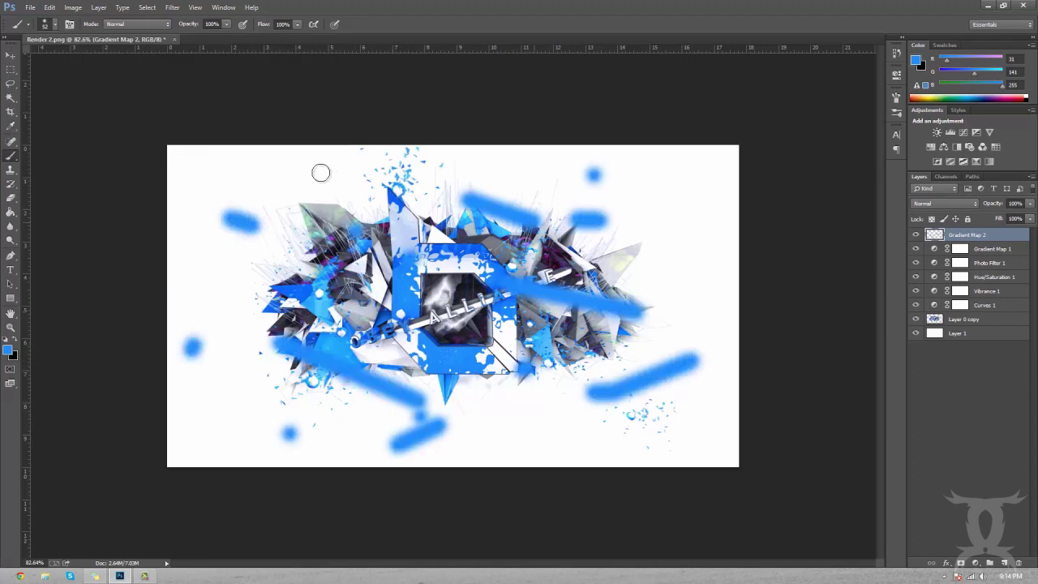
{"action": "left_click_drag", "start_coordinate": [320, 169], "coordinate": [279, 172]}
Step: Smear the strokes into horizontal streaks with a 2000-pixel Motion Blur
{"action": "left_click", "coordinate": [171, 7]}
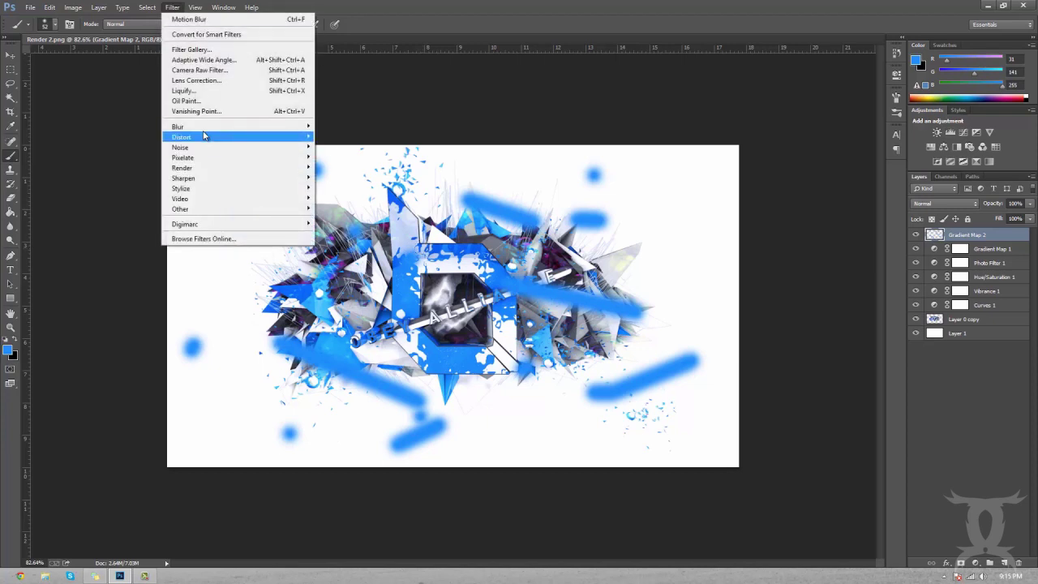
{"action": "mouse_move", "coordinate": [234, 128]}
{"action": "left_click", "coordinate": [369, 224]}
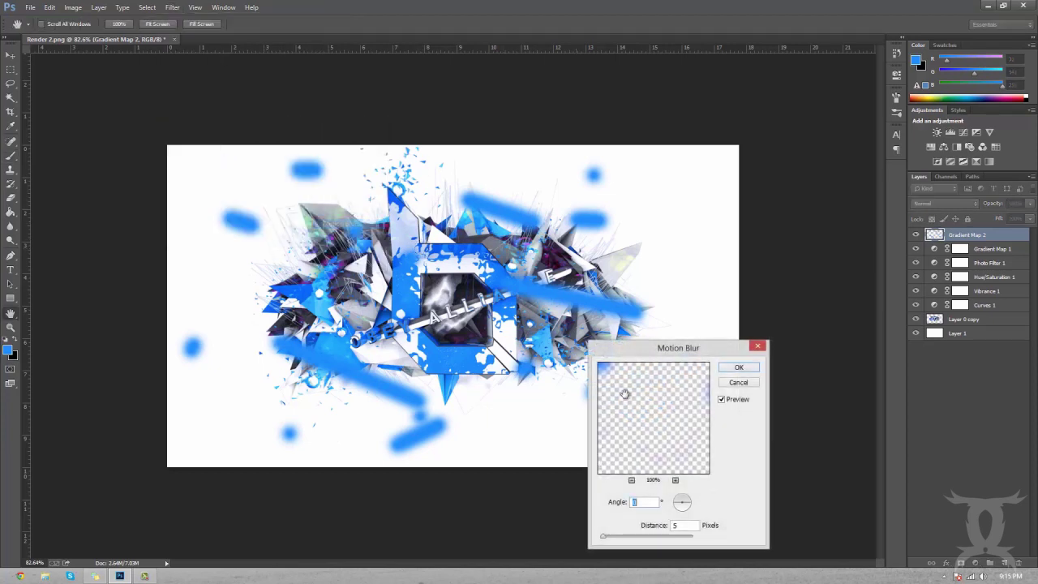
{"action": "left_click_drag", "start_coordinate": [648, 537], "coordinate": [754, 539]}
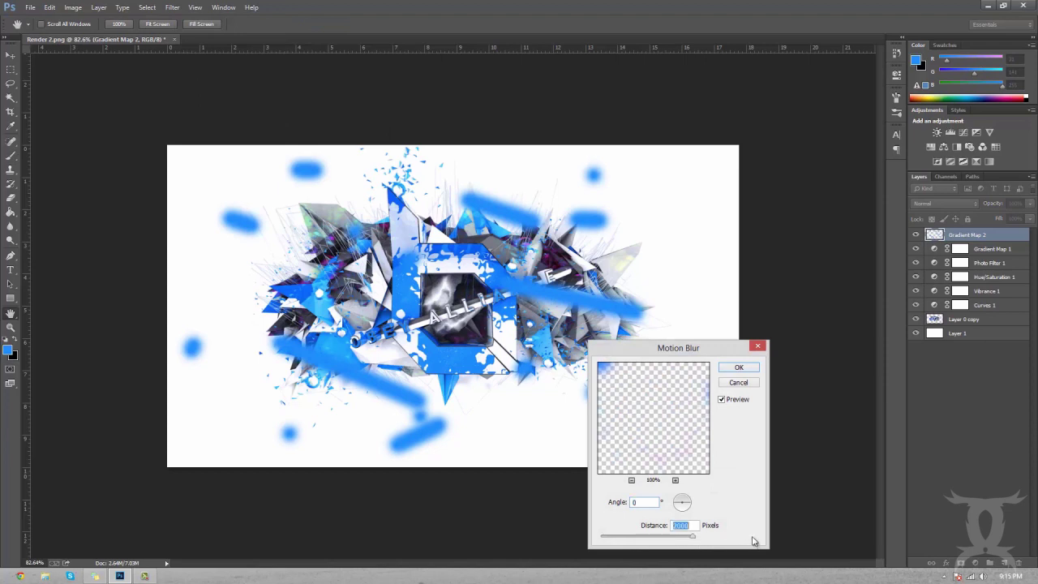
{"action": "left_click", "coordinate": [739, 367]}
{"action": "key", "text": "b"}
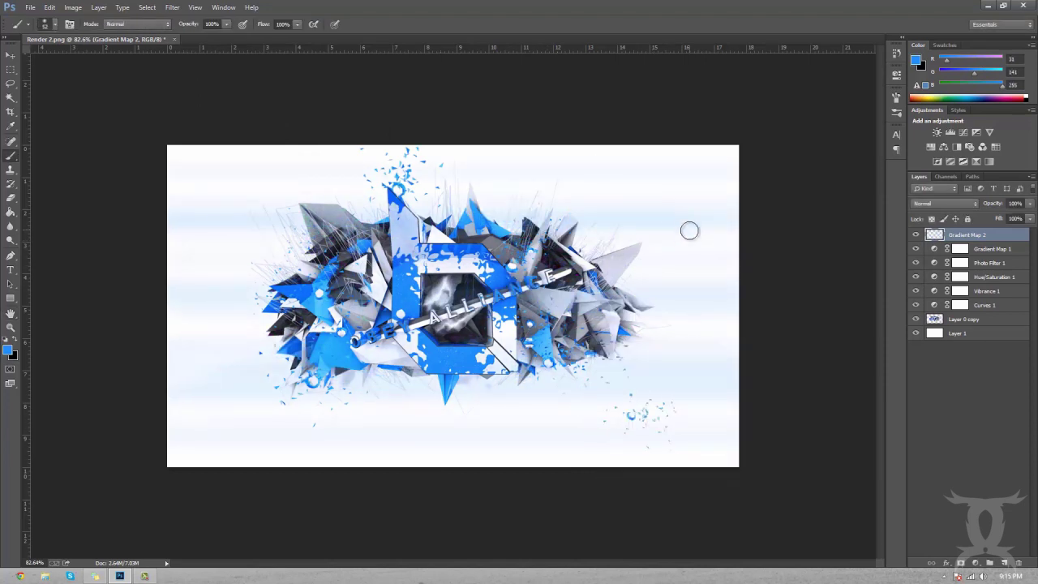
{"action": "scroll", "coordinate": [175, 374], "scroll_direction": "up", "scroll_amount": 3}
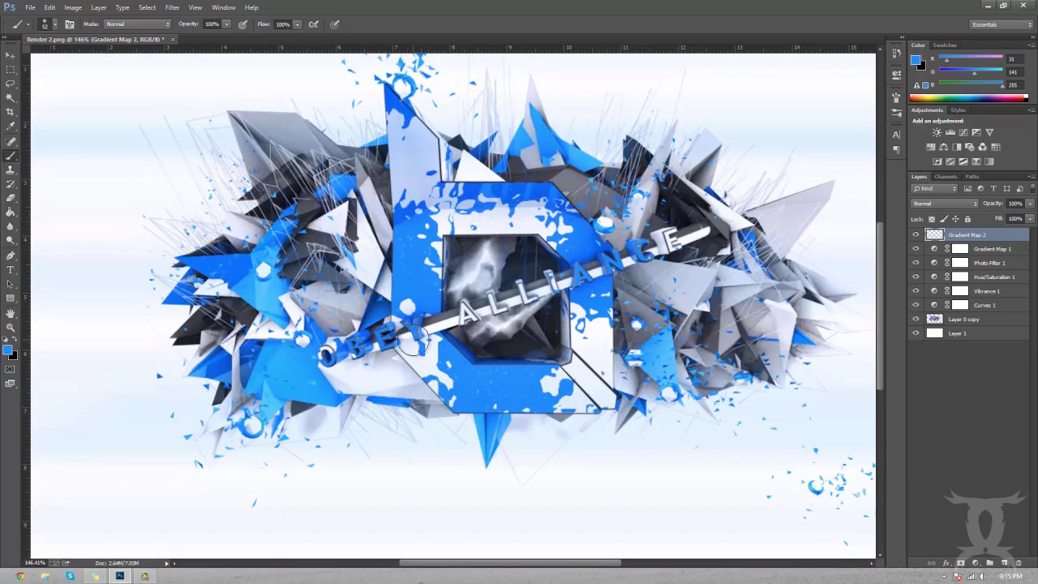
{"action": "key", "text": "ctrl+minus"}
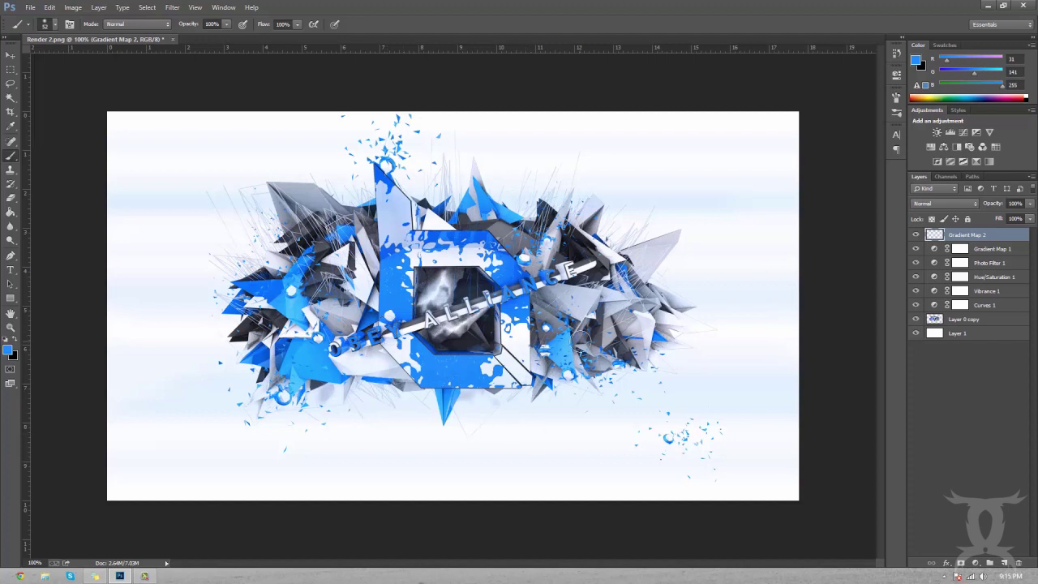
{"action": "scroll", "coordinate": [559, 345], "scroll_direction": "down", "scroll_amount": 2}
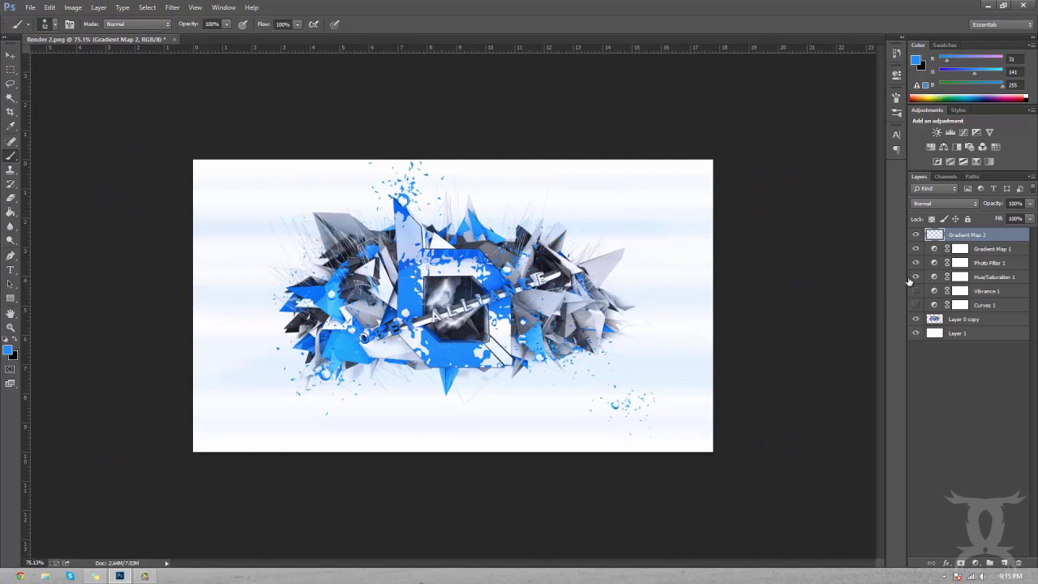
{"action": "left_click", "coordinate": [915, 235]}
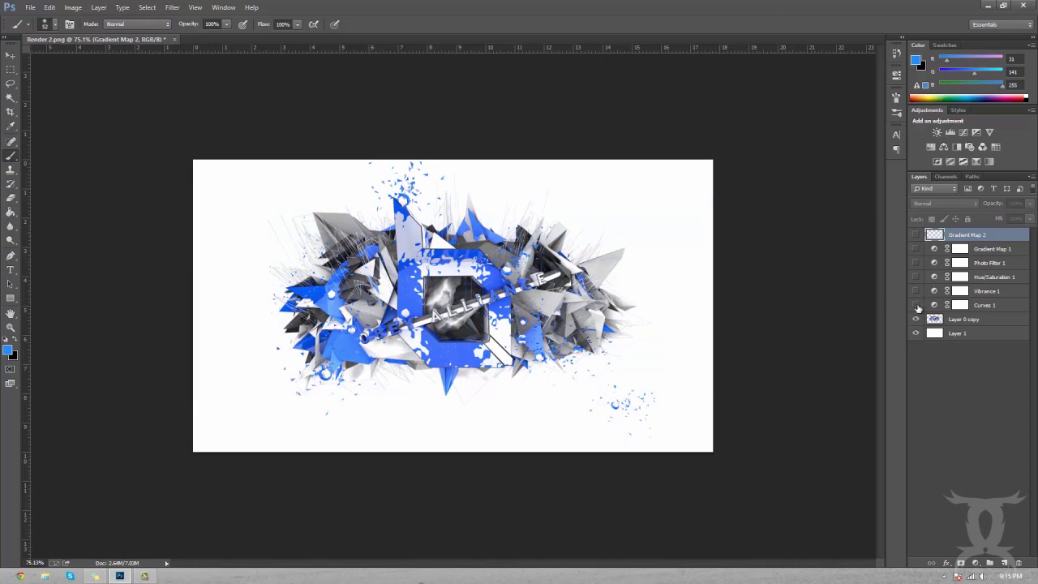
{"action": "left_click_drag", "start_coordinate": [912, 304], "coordinate": [915, 235]}
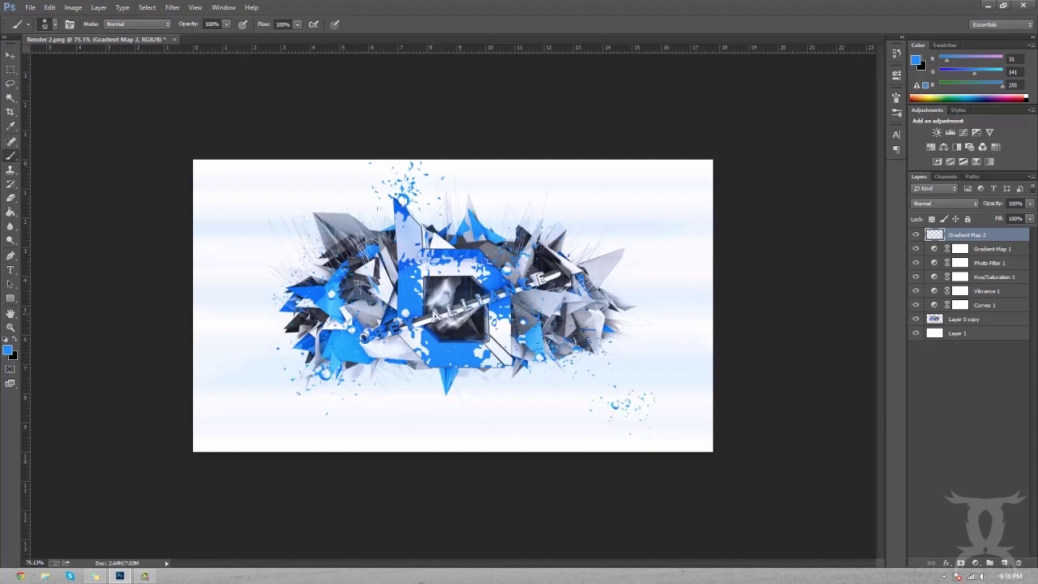
{"action": "left_click", "coordinate": [145, 575]}
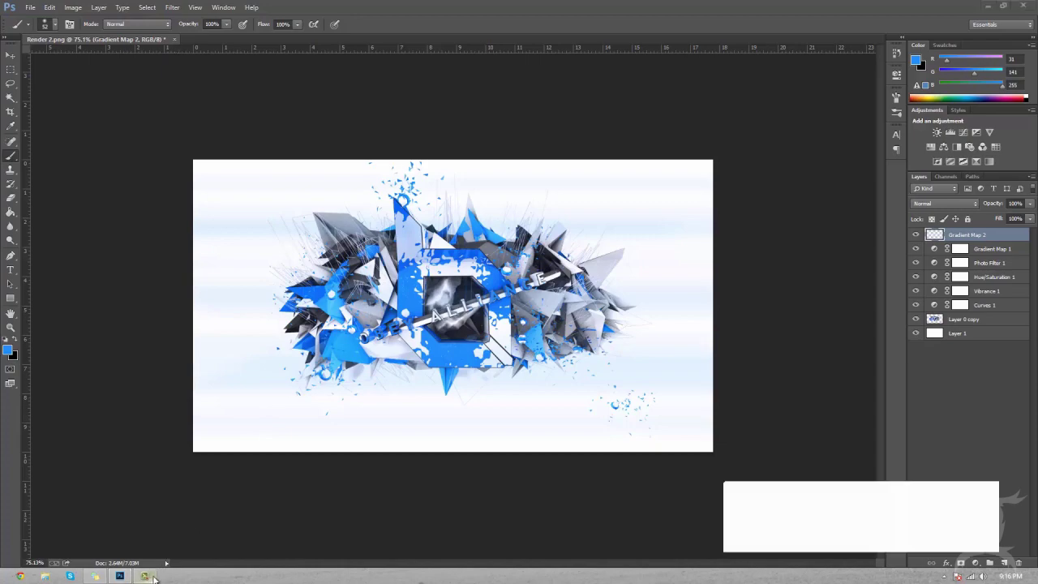